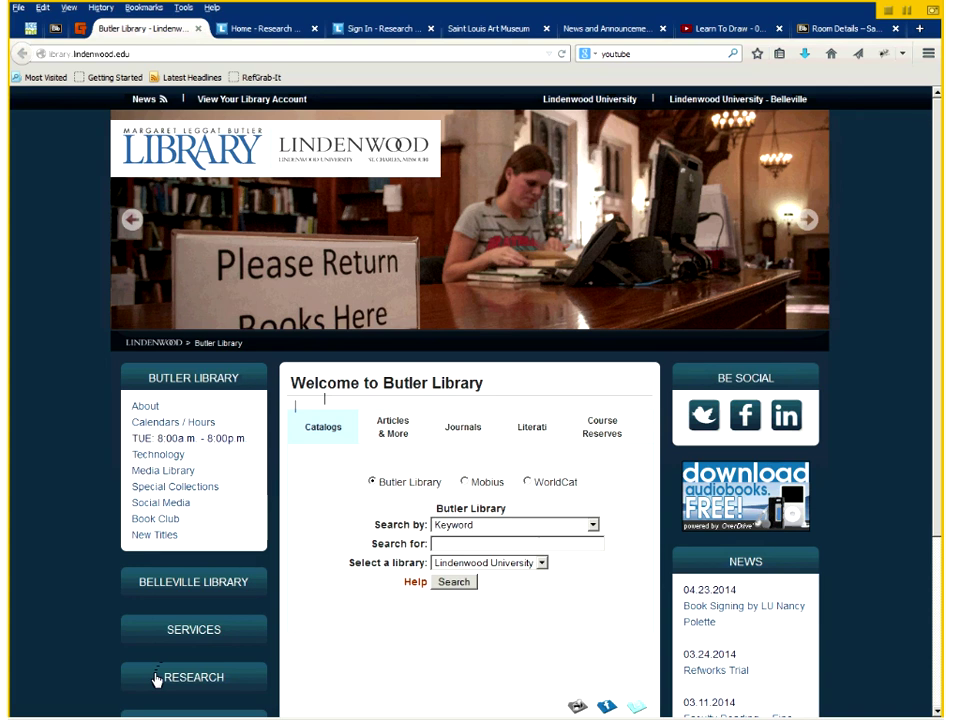
- Go to the library's Research Guides and switch to the Sign In - Research page
click(157, 679)
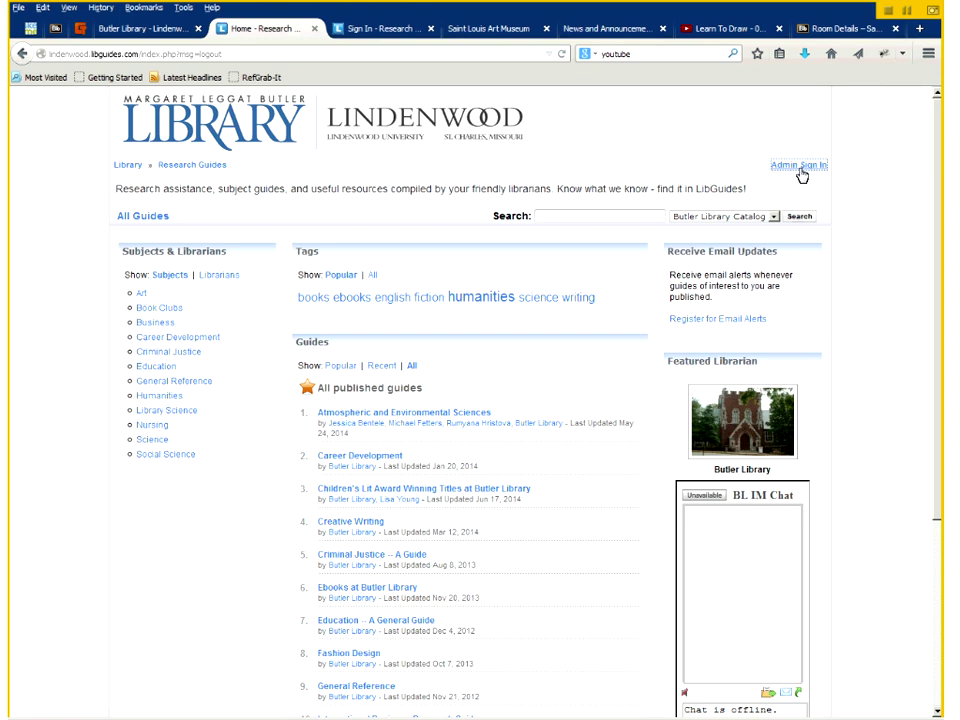
click(380, 33)
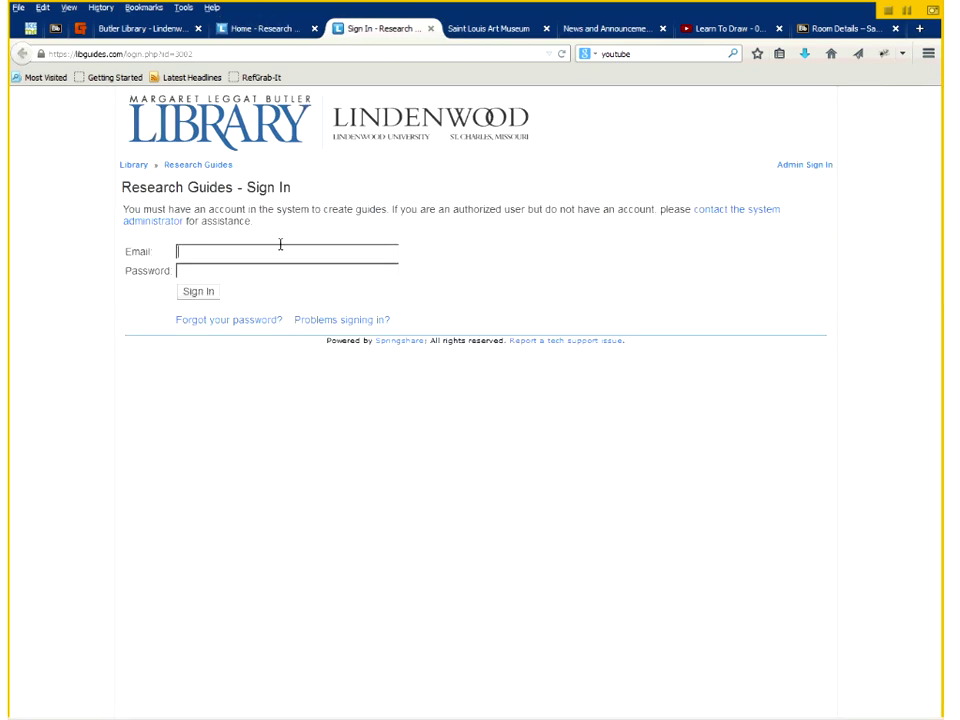
- Log in to LibGuides with the librarian account's email and password
click(313, 249)
click(312, 250)
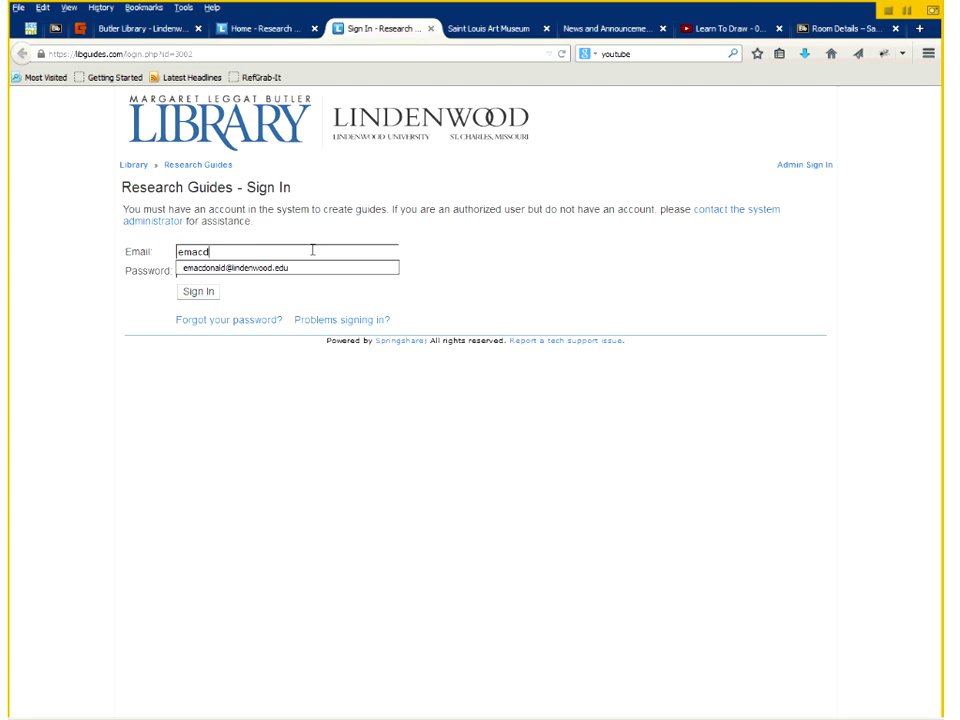
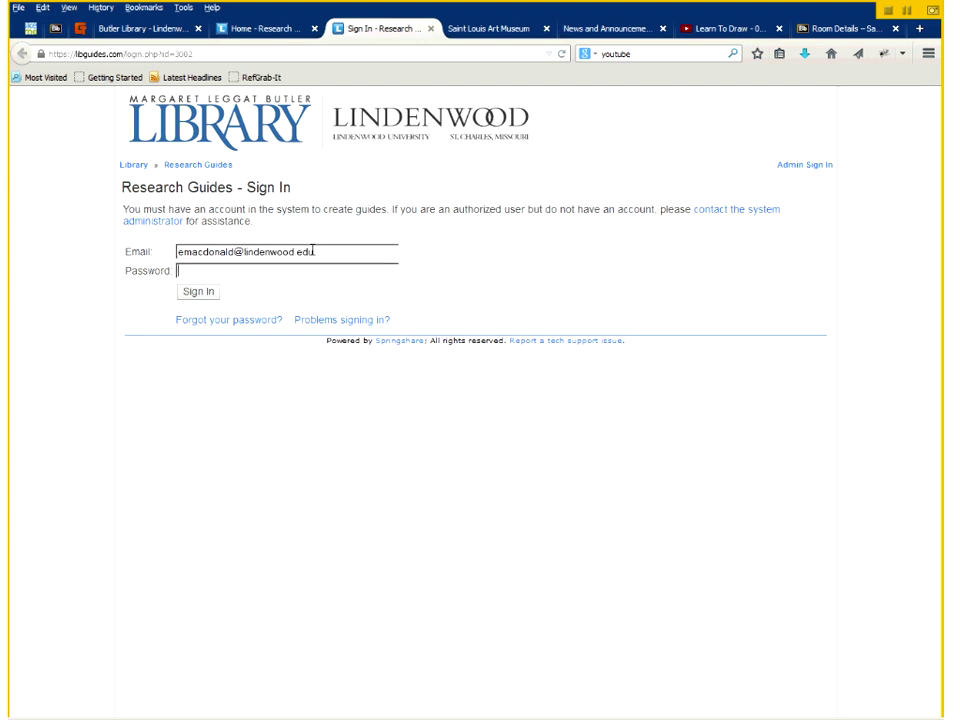
text(•••••••••)
key(Return)
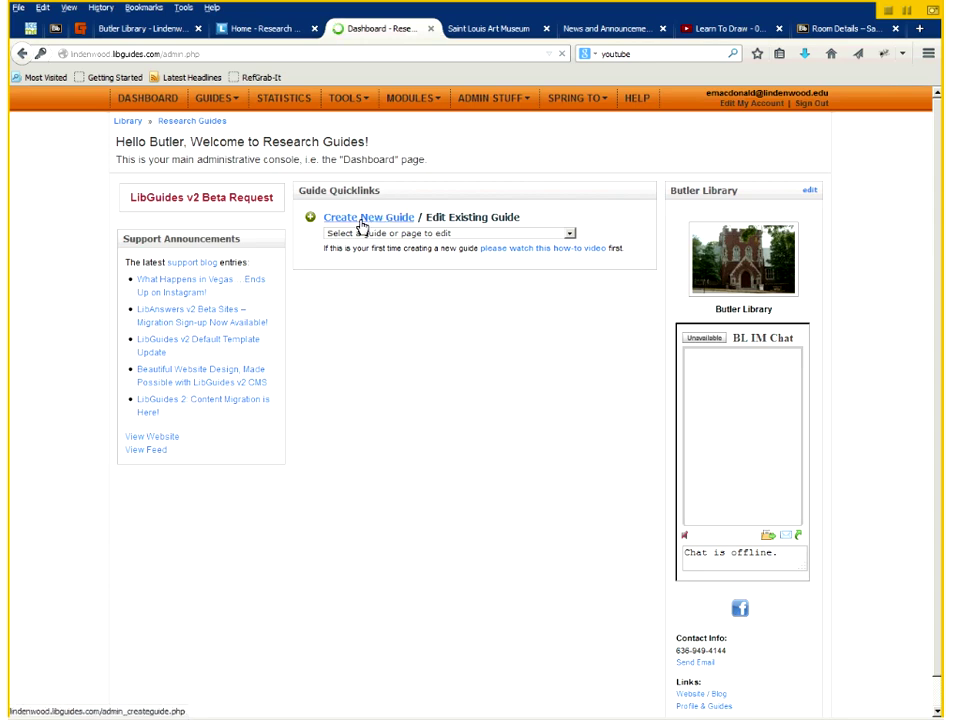
- Start a fresh guide titled 'Art Research Guide' with description 'This is a sample art research guide.'
click(362, 222)
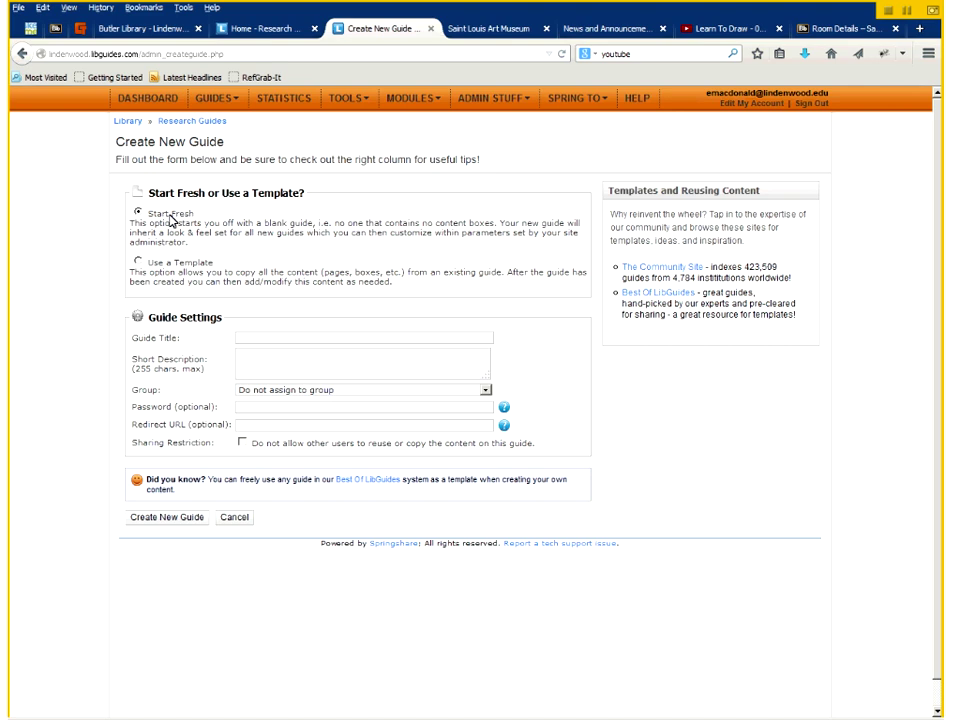
click(139, 262)
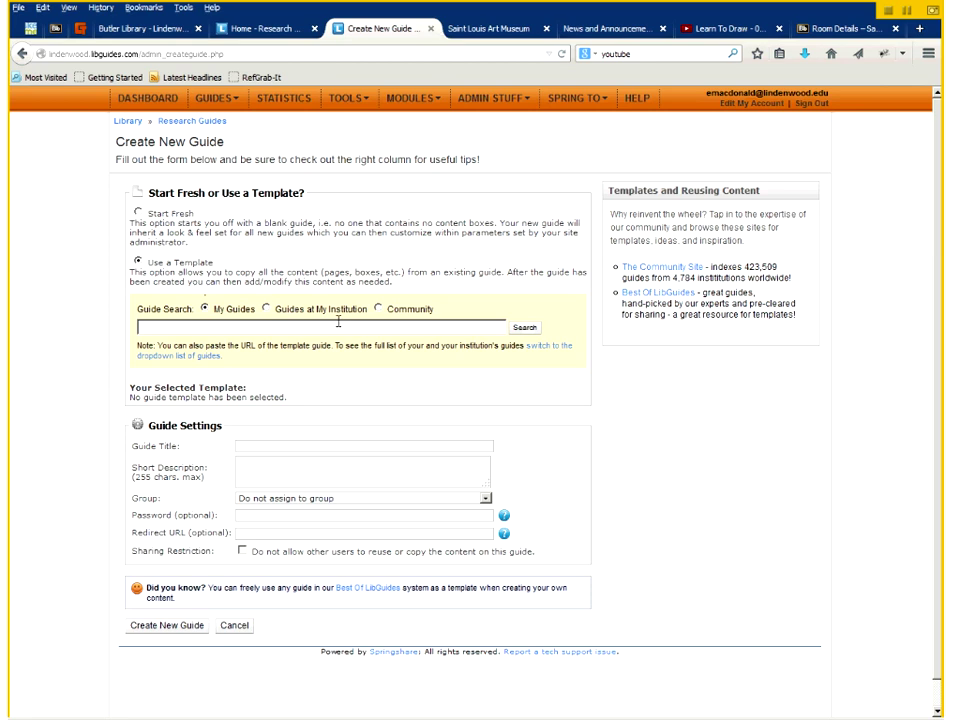
click(139, 214)
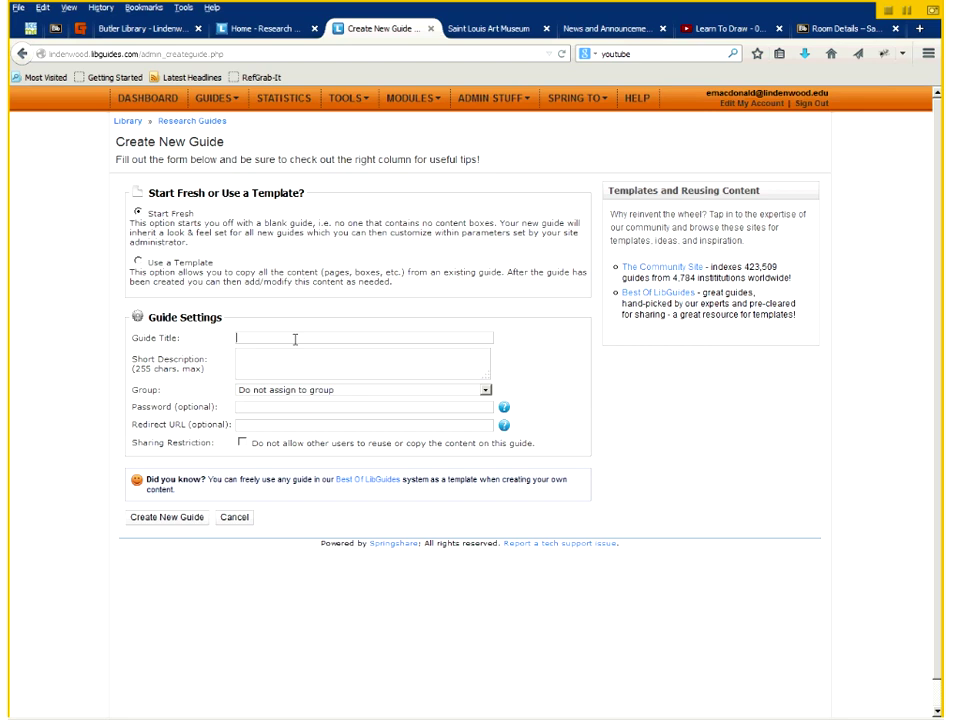
text(Art Research Guide)
key(Tab)
text(This is a sampl)
key(BackSpace)
key(BackSpace)
key(BackSpace)
text(mple art research guide.)
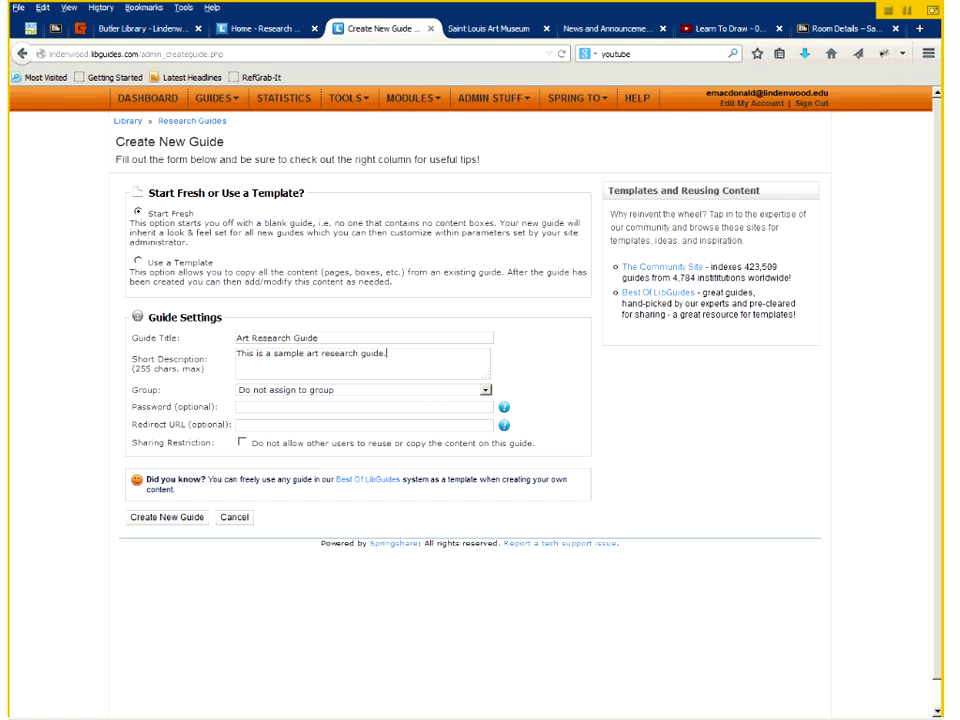
- Create the Art Research Guide and bring up its ADD / EDIT PAGES menu
click(185, 518)
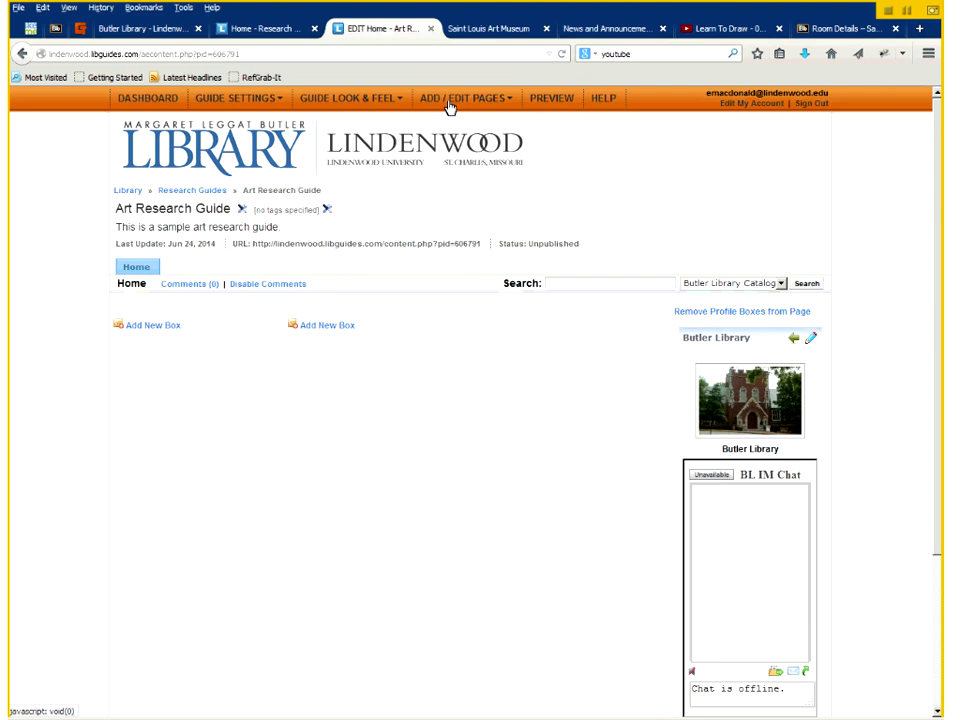
mouse_move(450, 106)
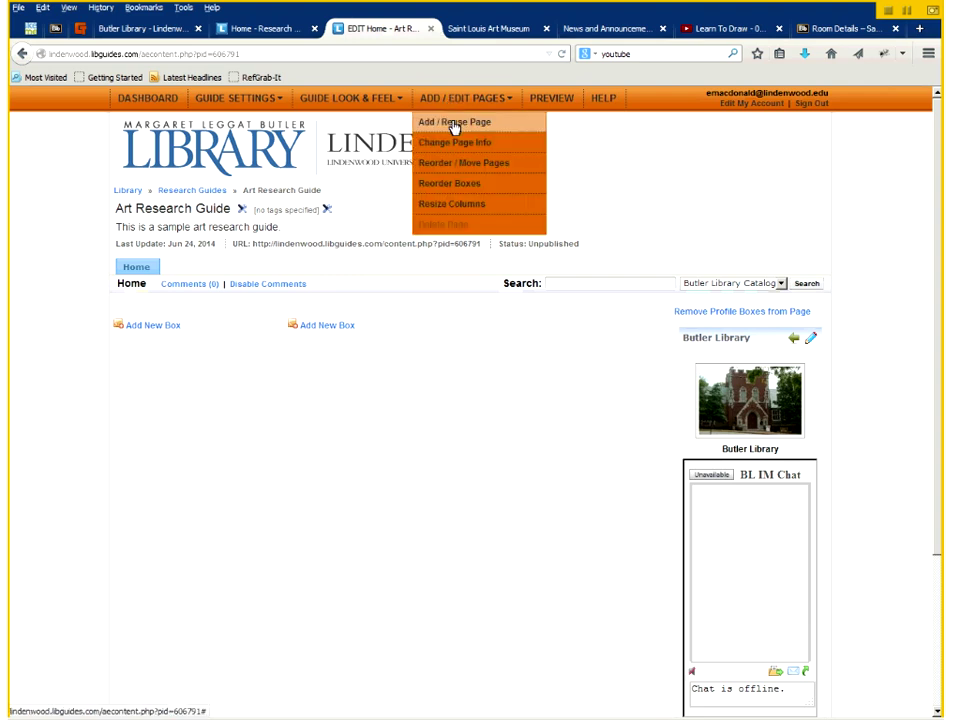
- Save a new page named 'Art Resources', positioned as a top-level page
click(455, 123)
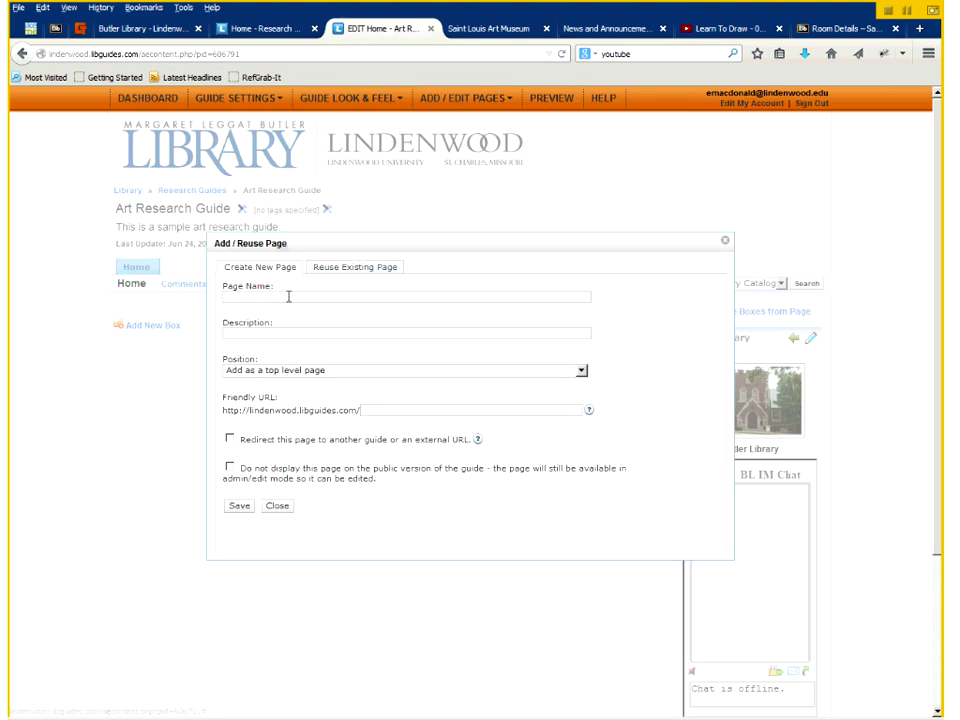
text(Art Resources)
click(305, 372)
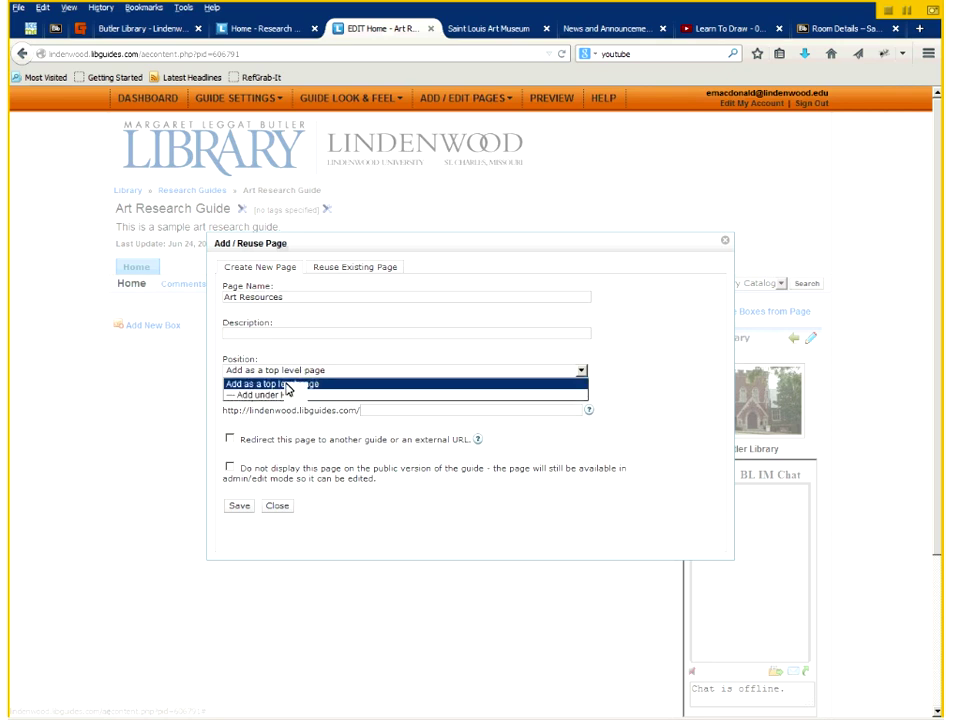
click(291, 384)
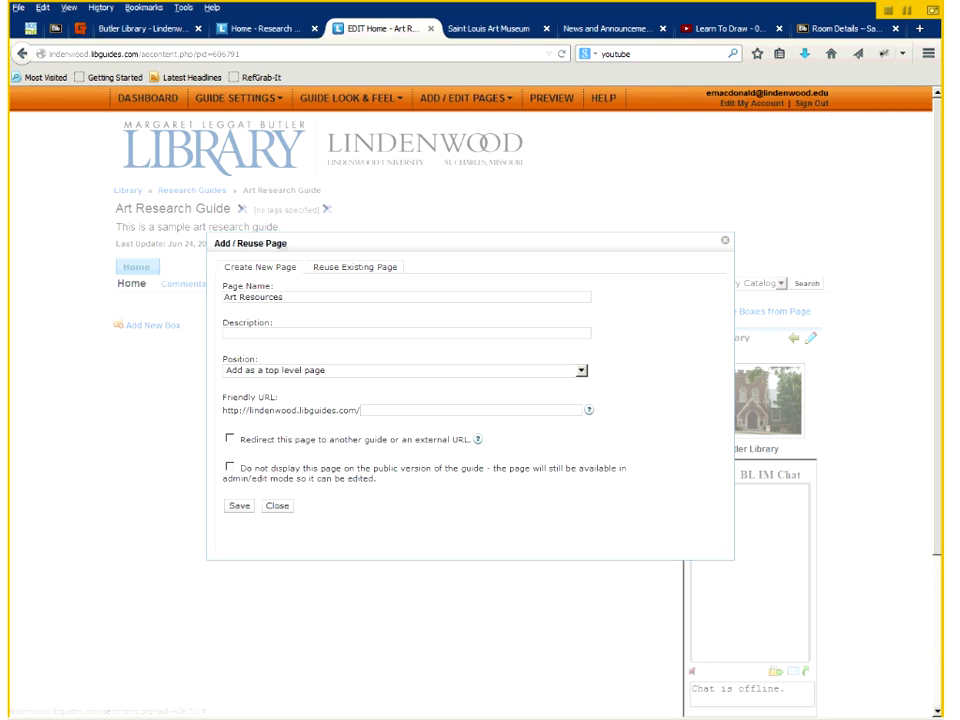
click(240, 507)
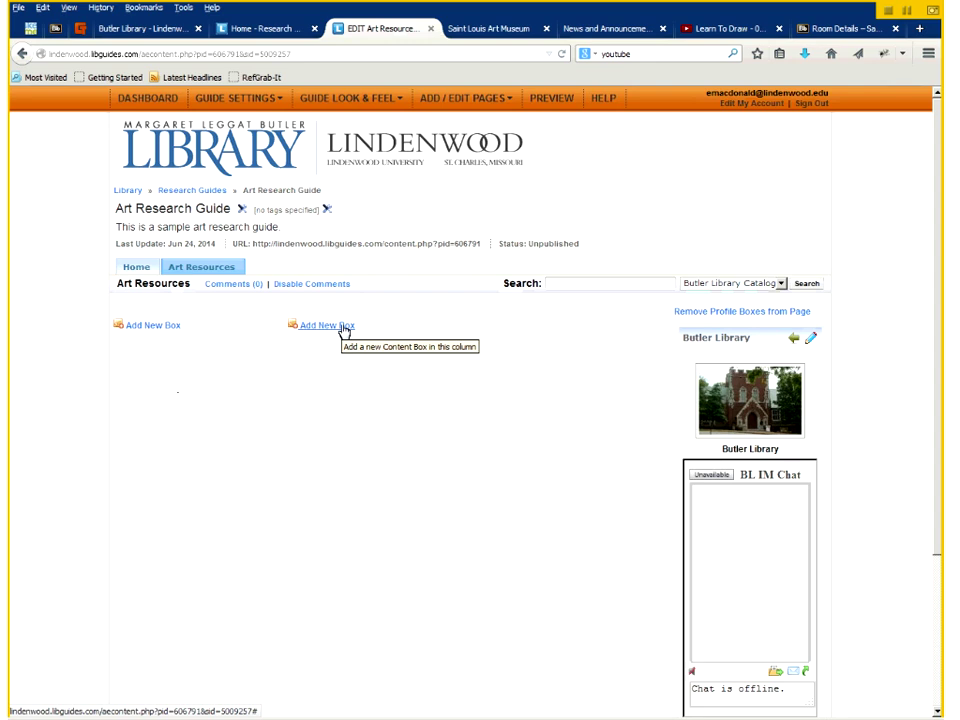
- Create a Rich Text / Dynamic Content / Scripts box titled 'Introduction Text' in the centre column
click(344, 328)
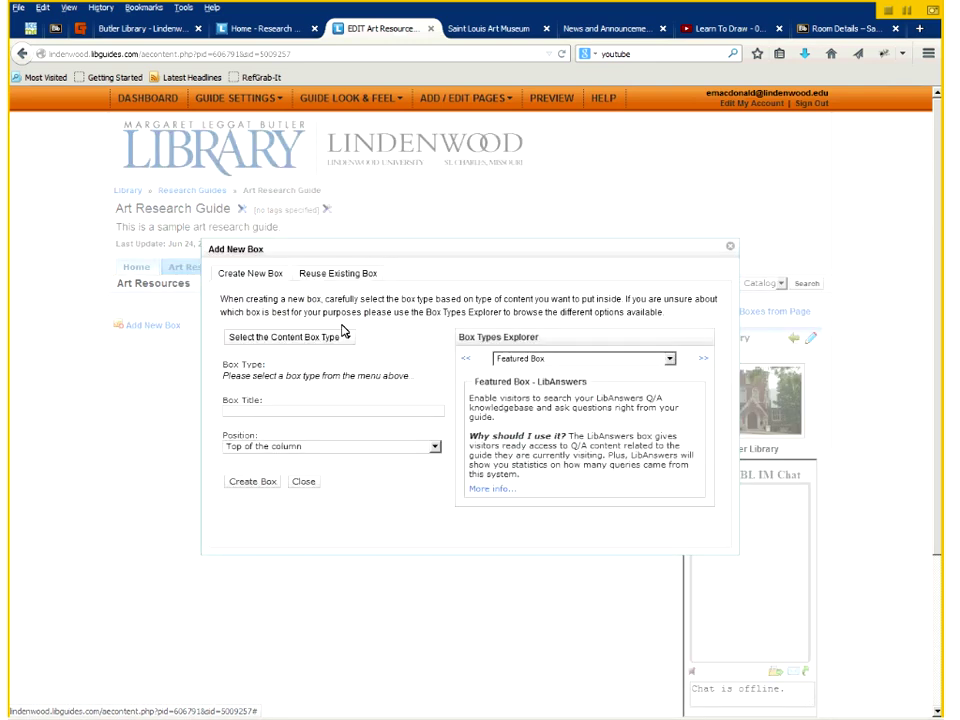
click(333, 340)
click(283, 356)
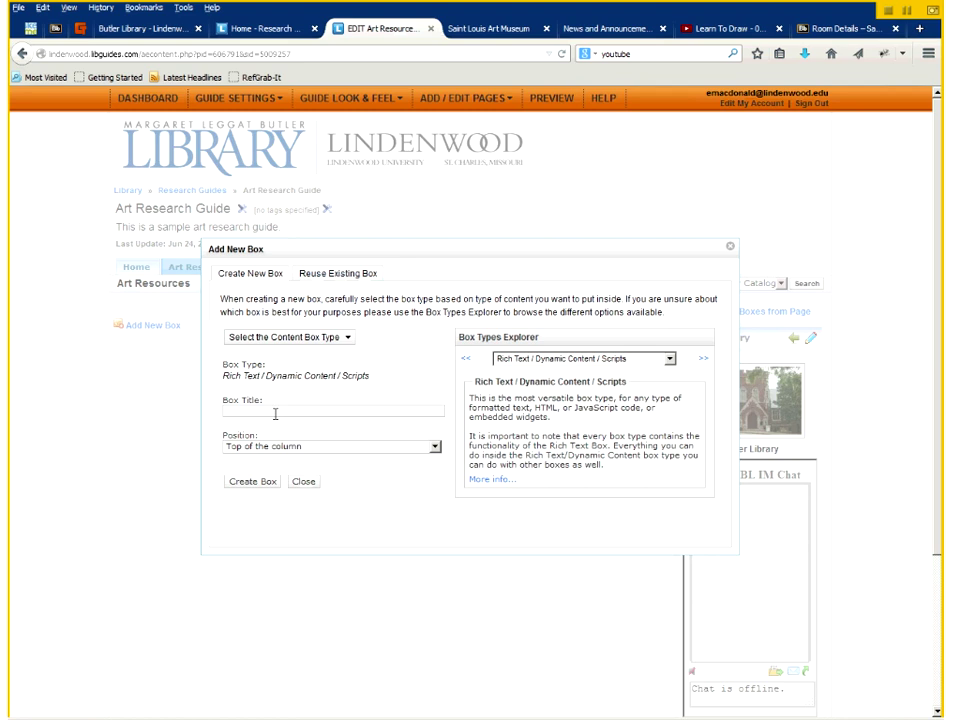
click(275, 411)
text(Int)
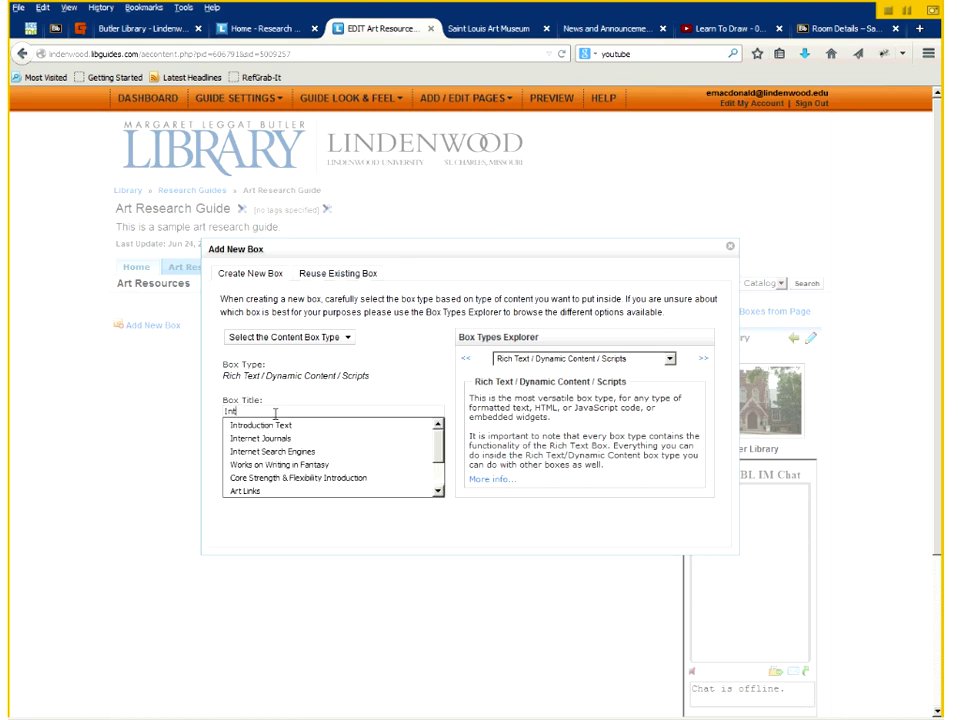
text(roduction Text)
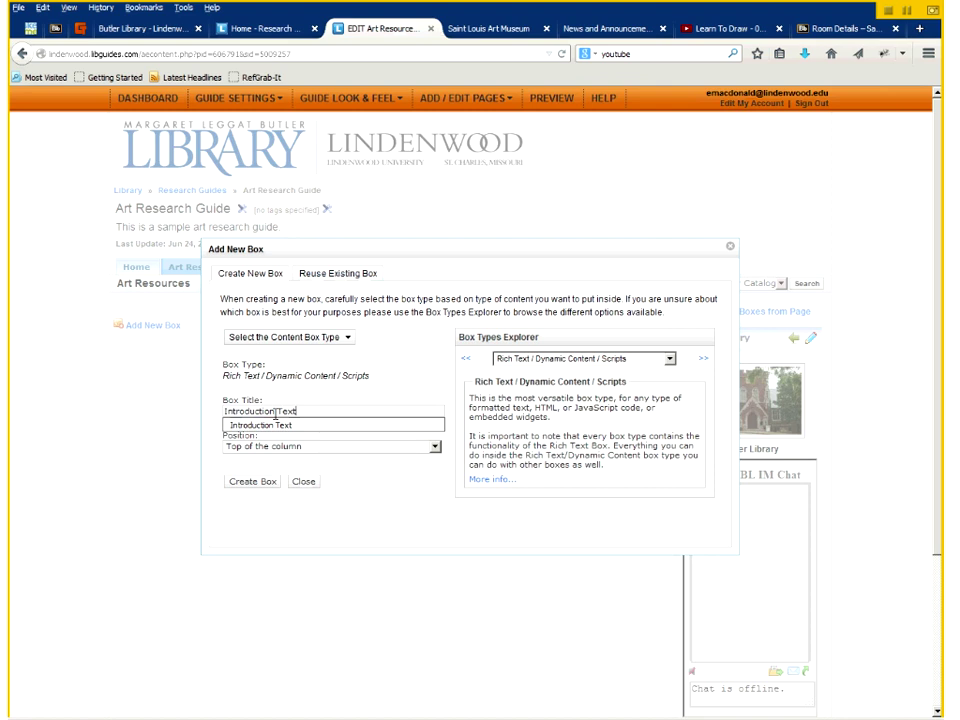
key(Down)
key(Return)
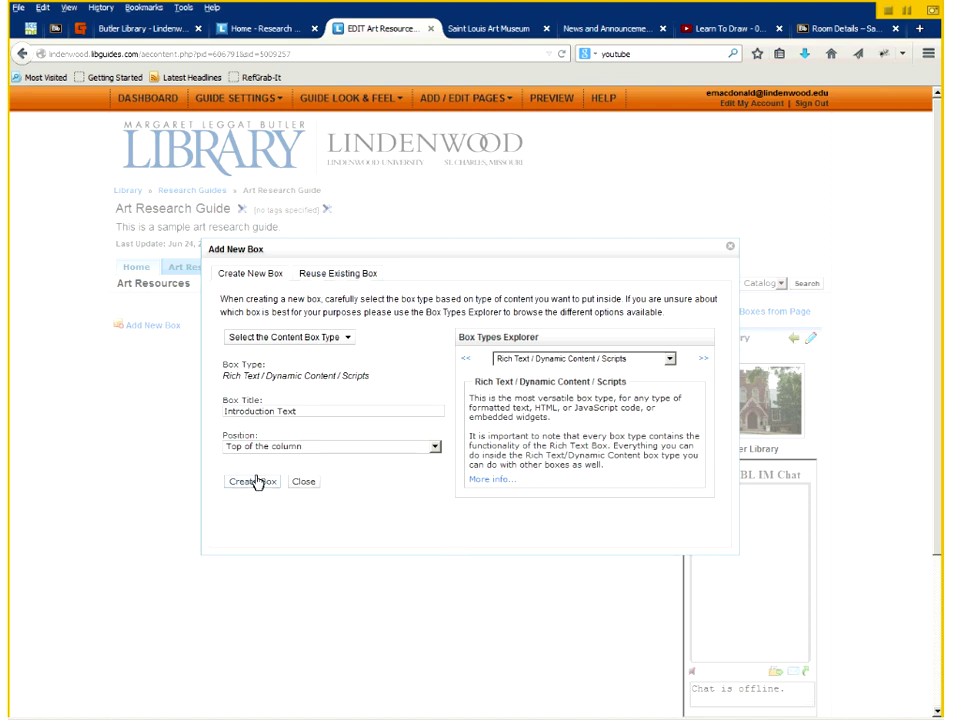
click(255, 481)
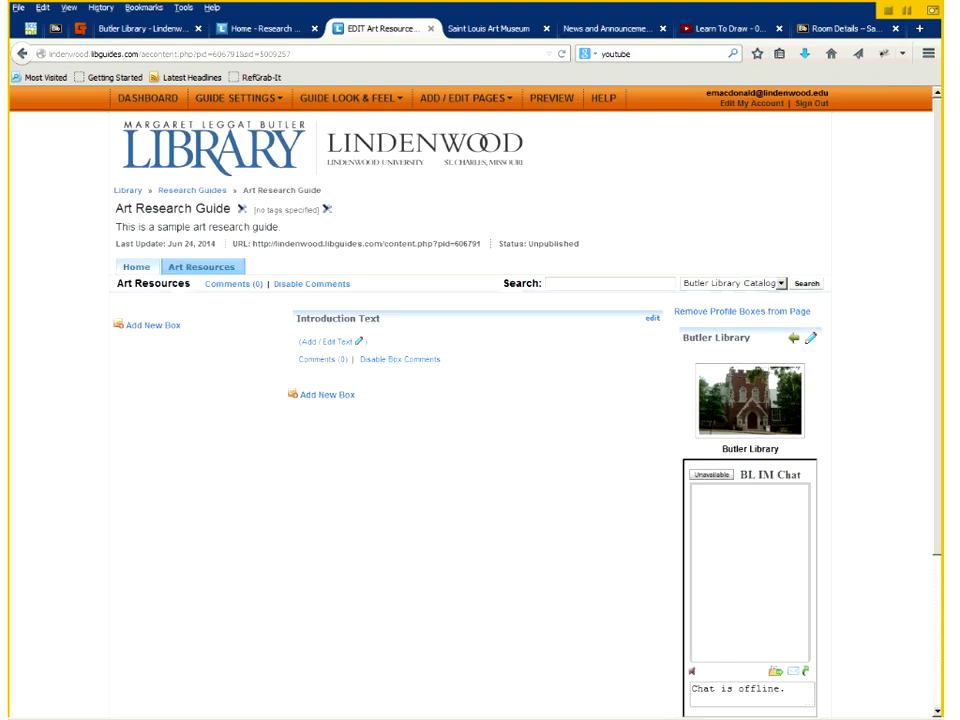
- Write 'Welcome to the art research guide. We hope you find this guide helpful.' followed by a new line
click(355, 345)
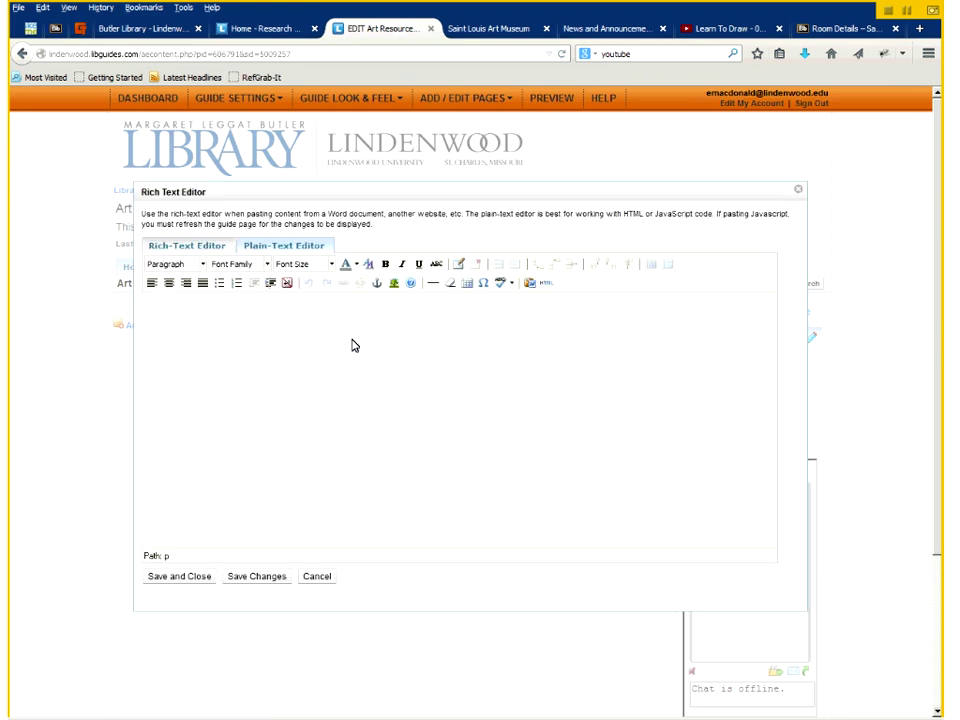
text(We)
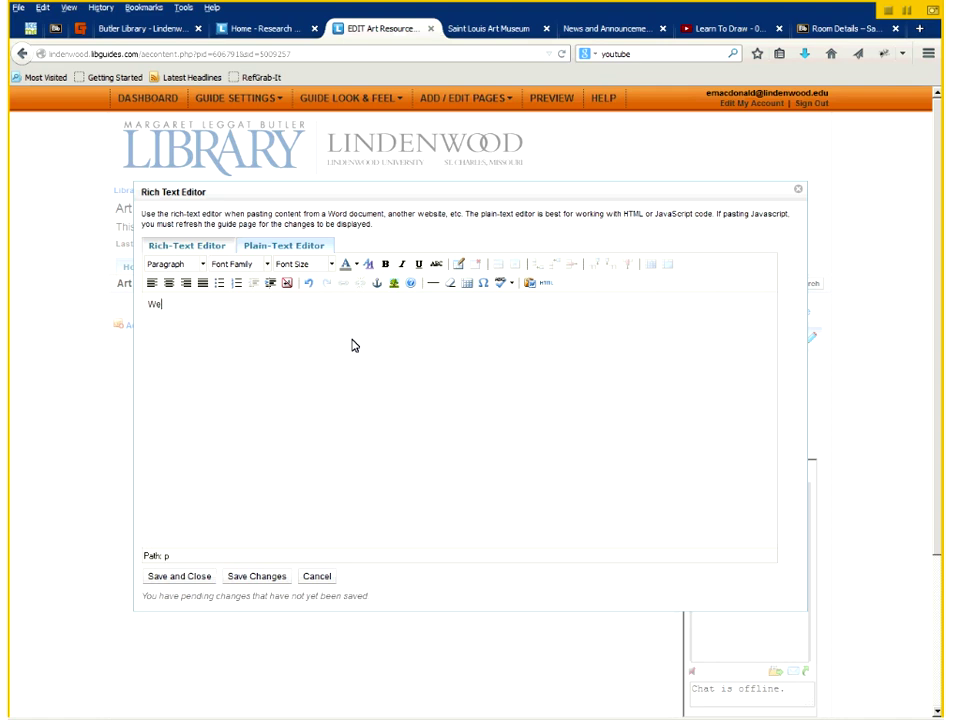
text(lcome to the art research guide. )
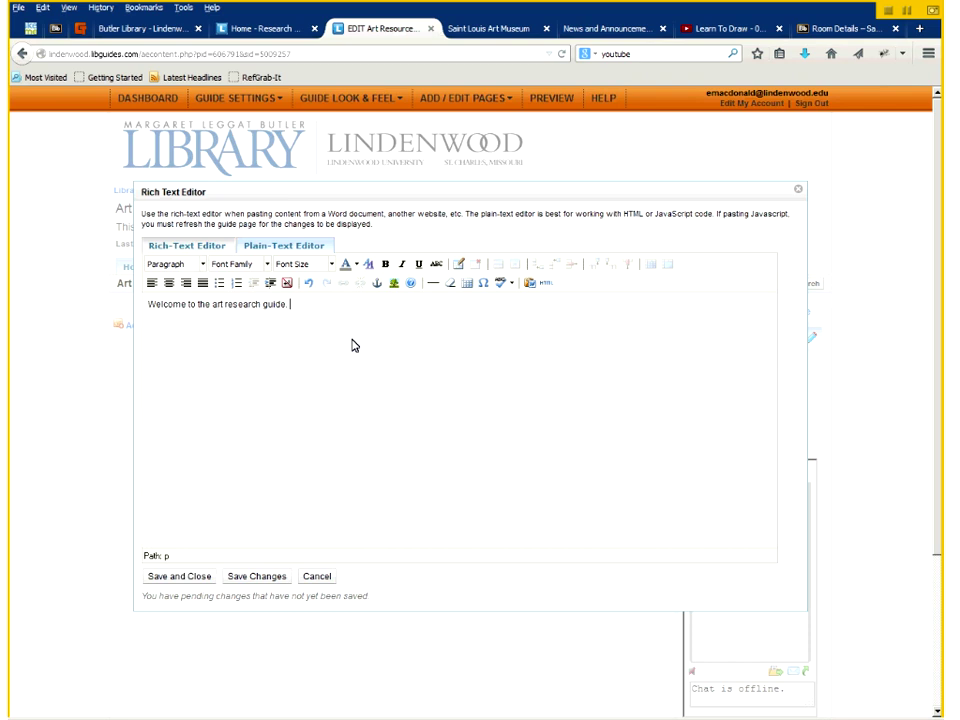
text(We hope you find this guide)
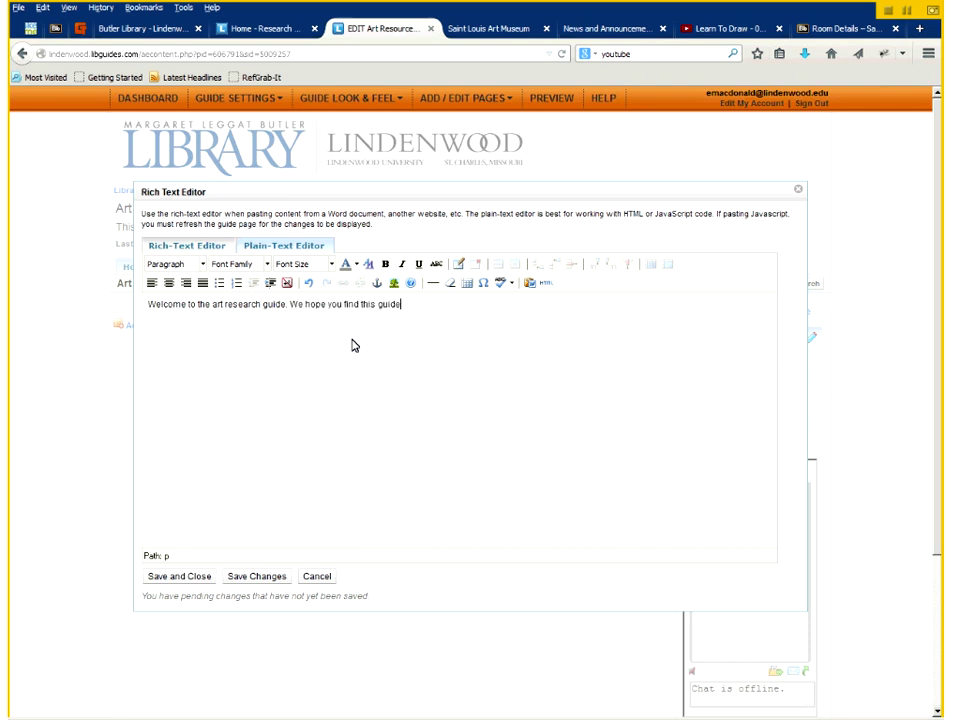
text( helpful.)
key(Return)
- Insert the library's globe image below the welcome line, with alt text 'Globe'
click(395, 284)
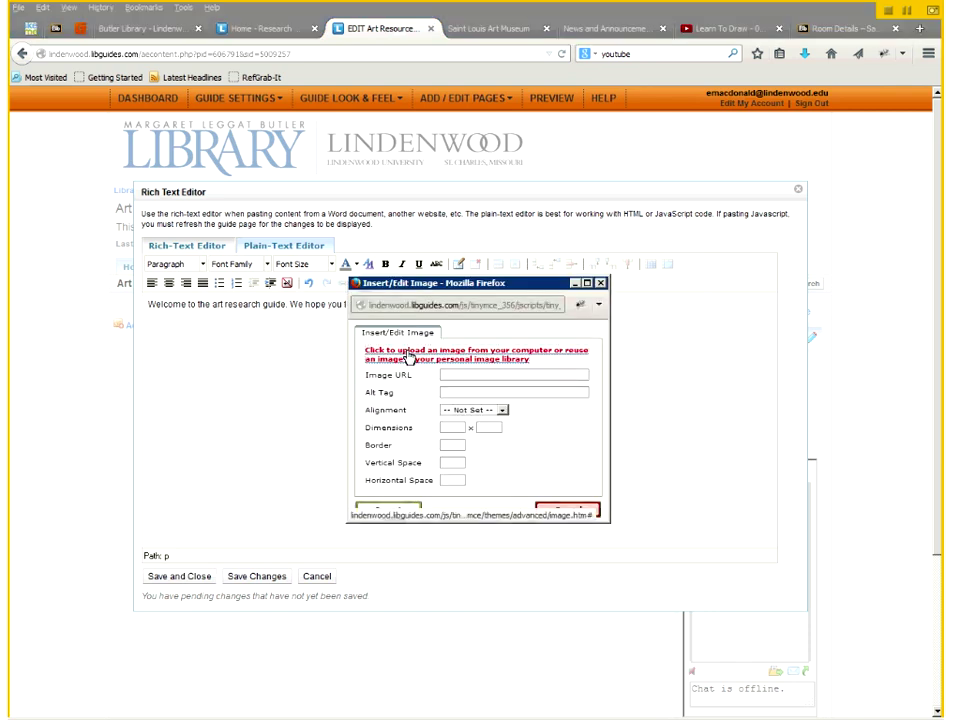
click(408, 357)
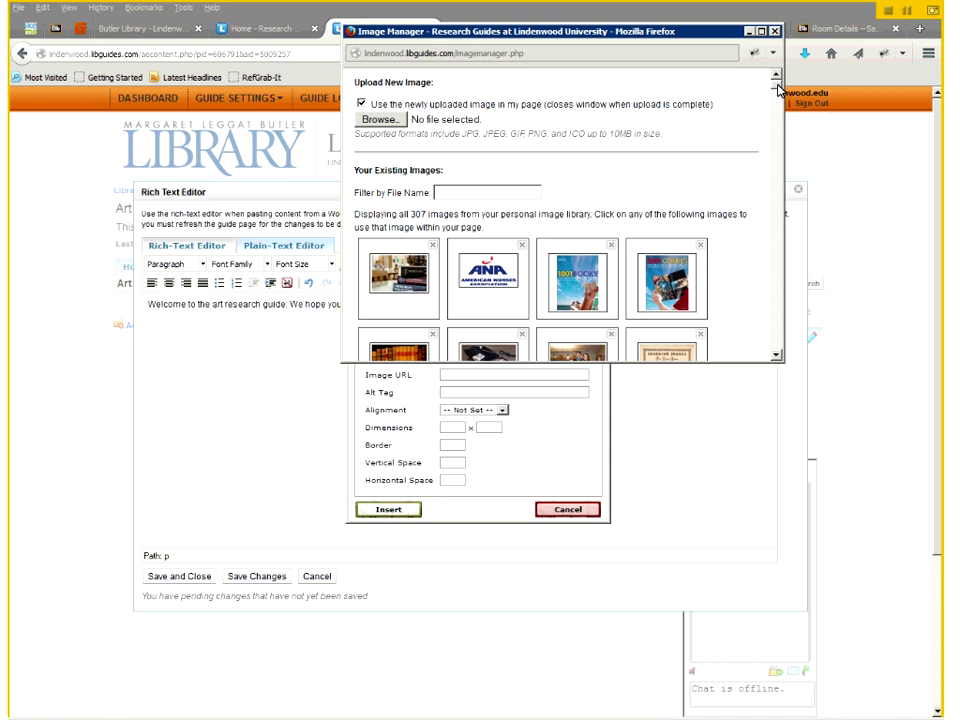
drag(778, 90, 776, 150)
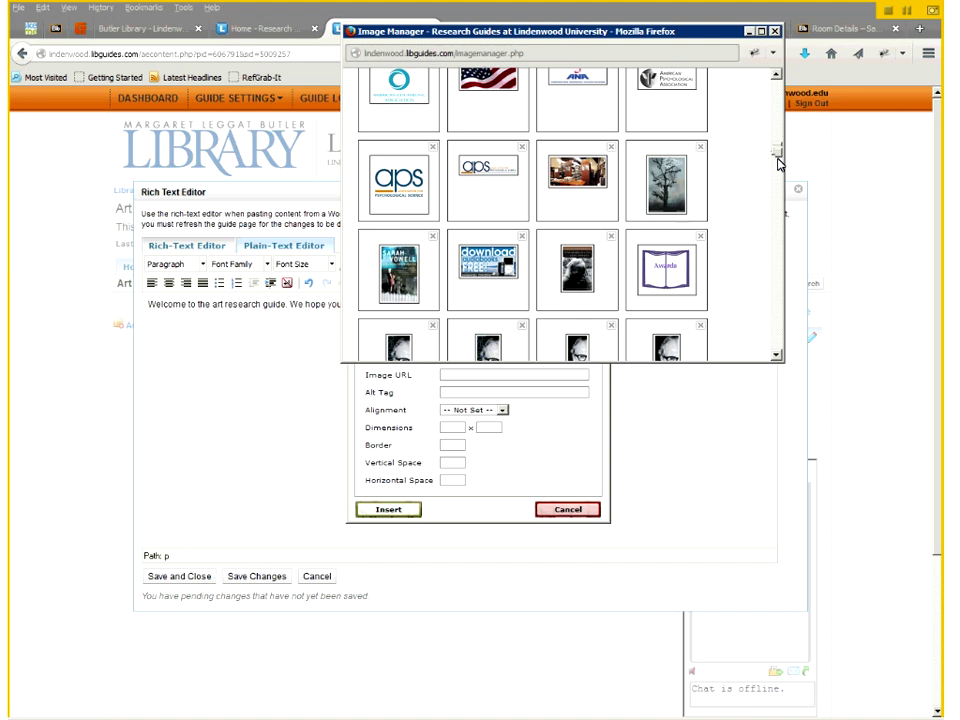
click(666, 265)
click(456, 394)
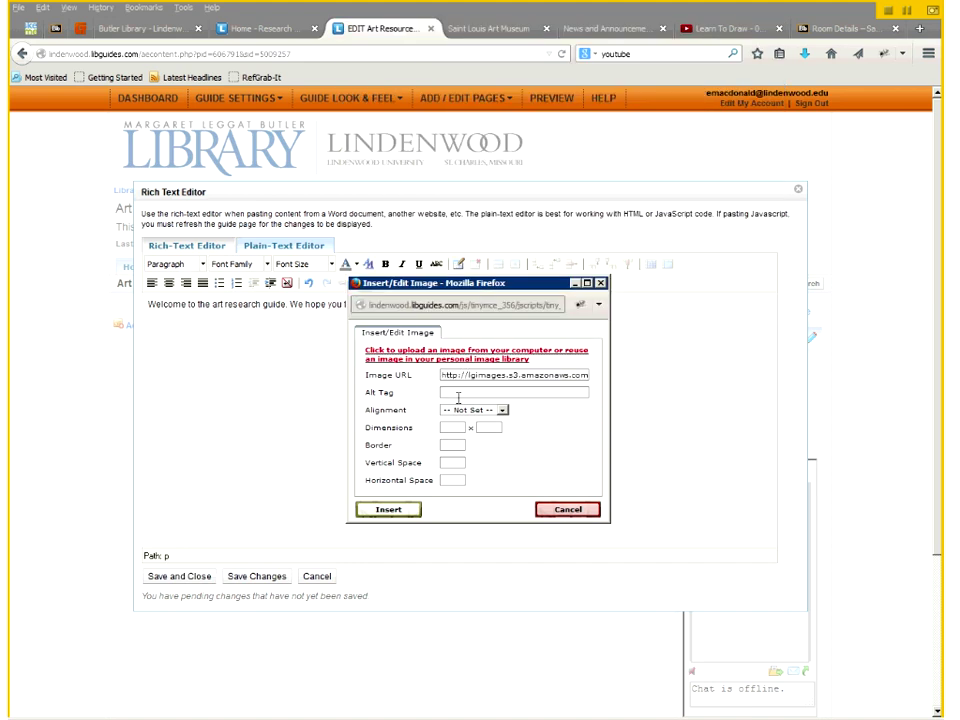
text(Globe)
click(397, 511)
- Save the edited text, then create a Links & Lists box titled 'Art Websites' in the left column
click(388, 510)
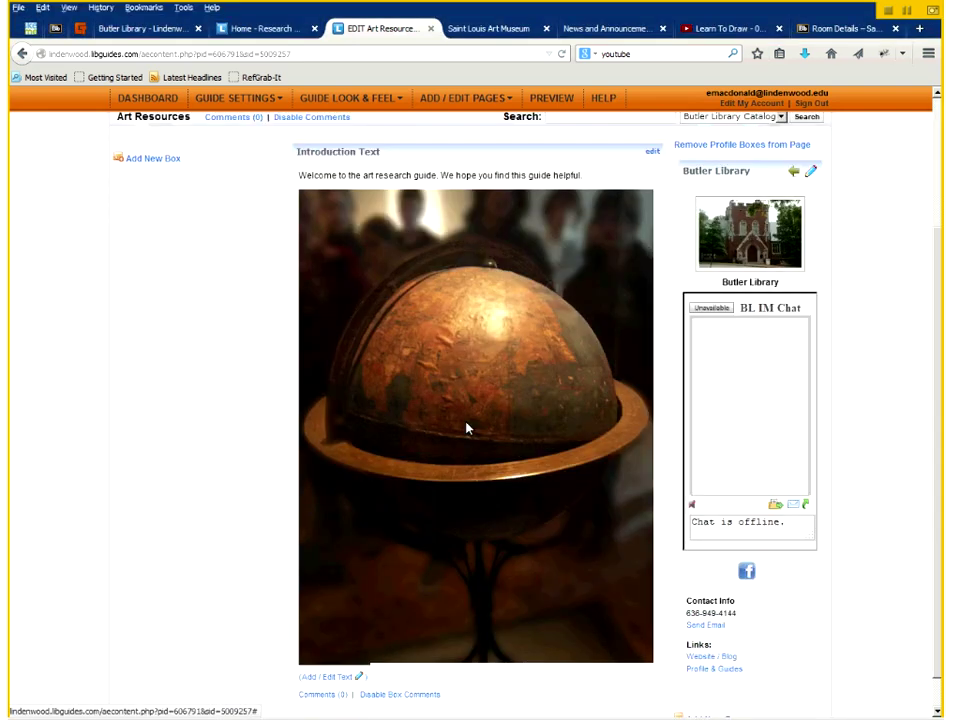
scroll(466, 428, up, 3)
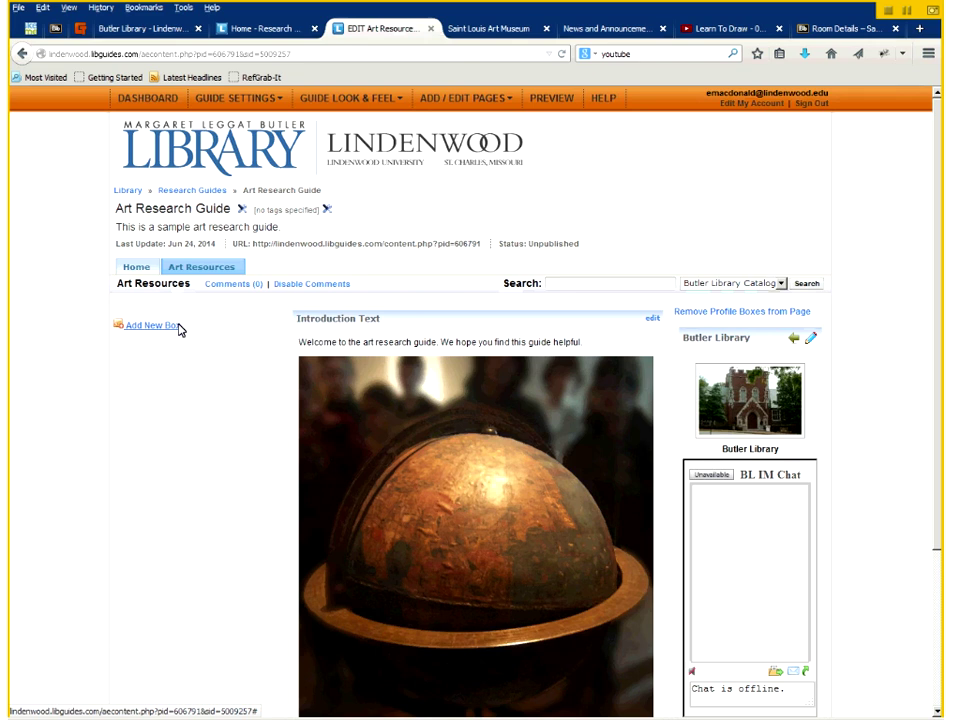
click(180, 330)
mouse_move(281, 380)
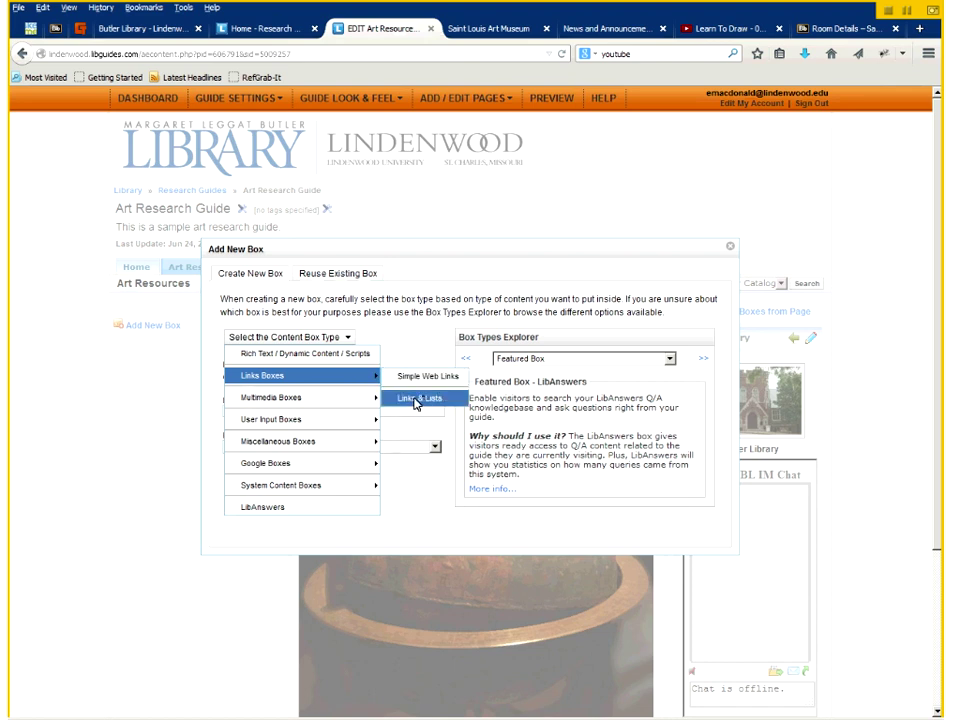
click(418, 400)
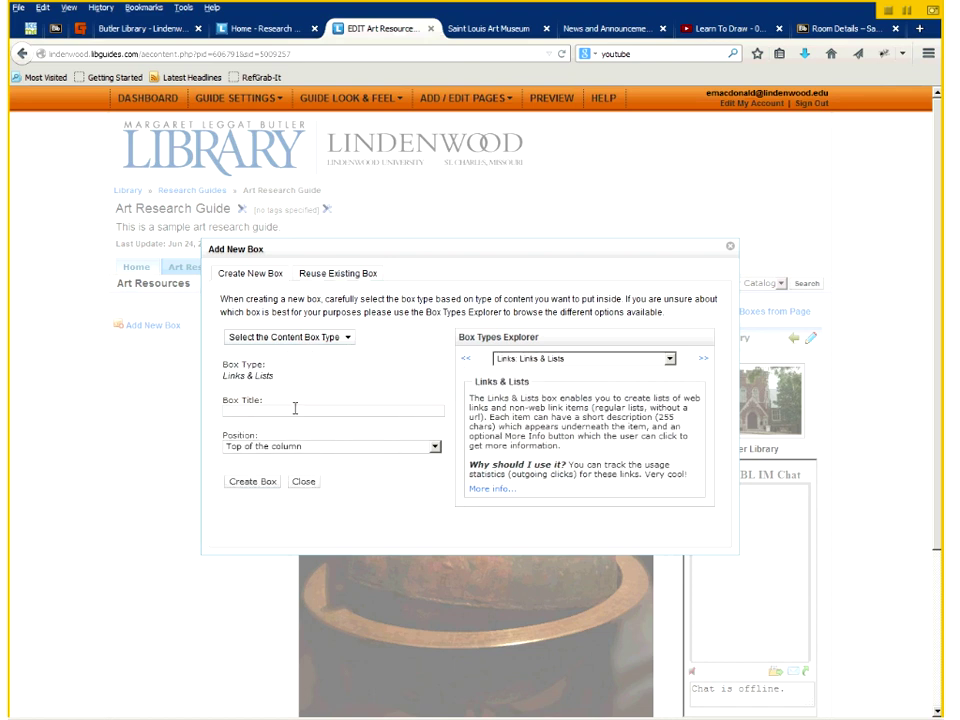
click(295, 408)
text(Art Websites)
click(265, 483)
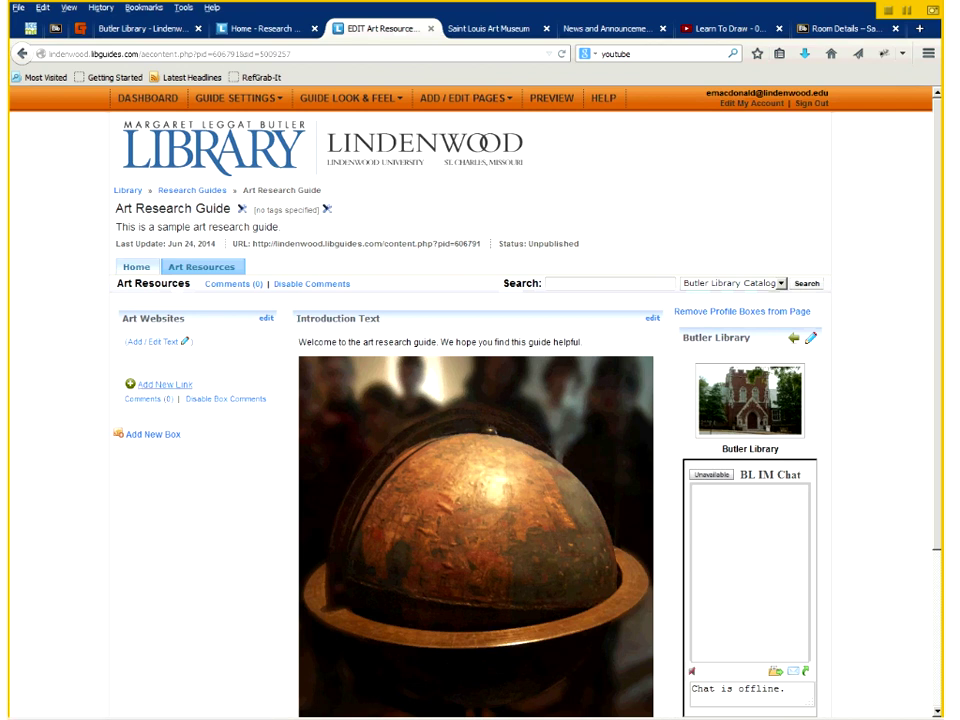
click(492, 30)
click(166, 53)
key(ctrl+c)
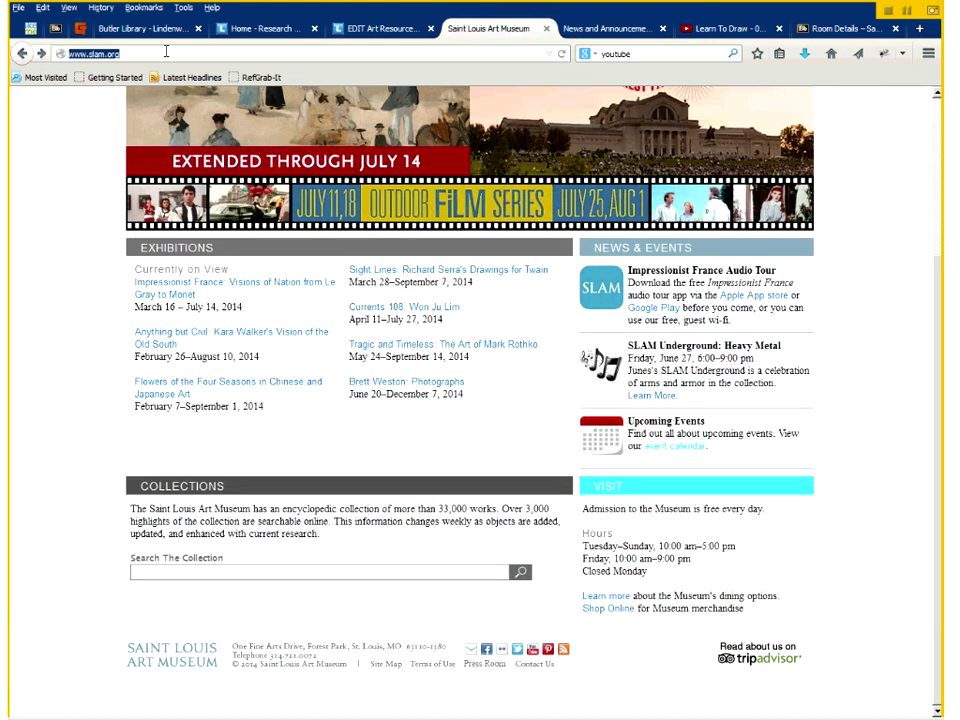
click(363, 33)
right_click(337, 342)
click(365, 399)
click(422, 324)
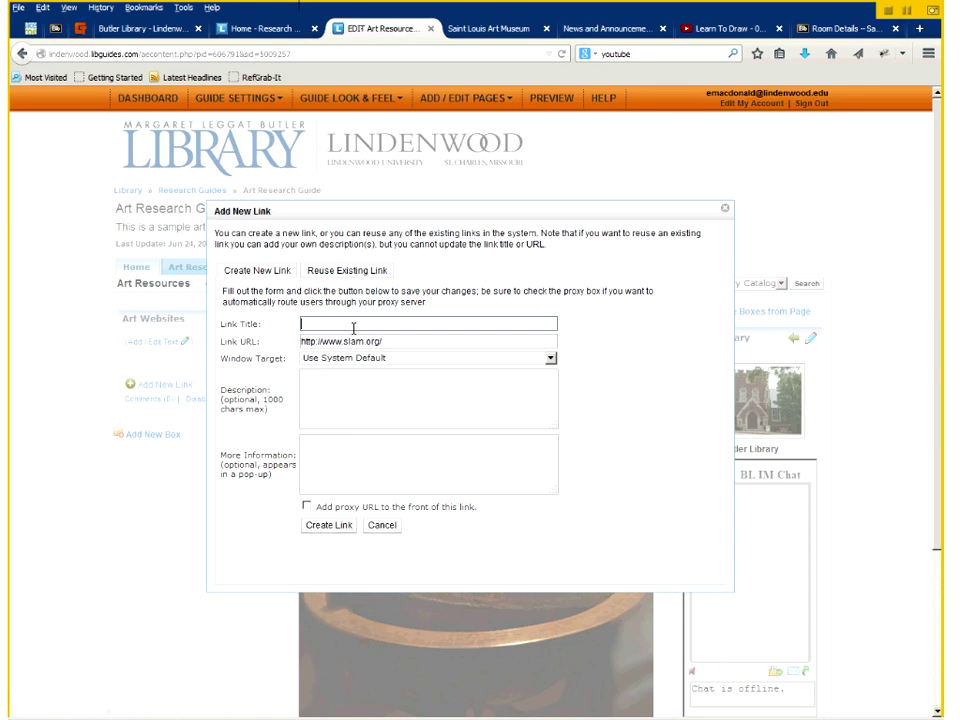
text(Saint Louis Art Museum)
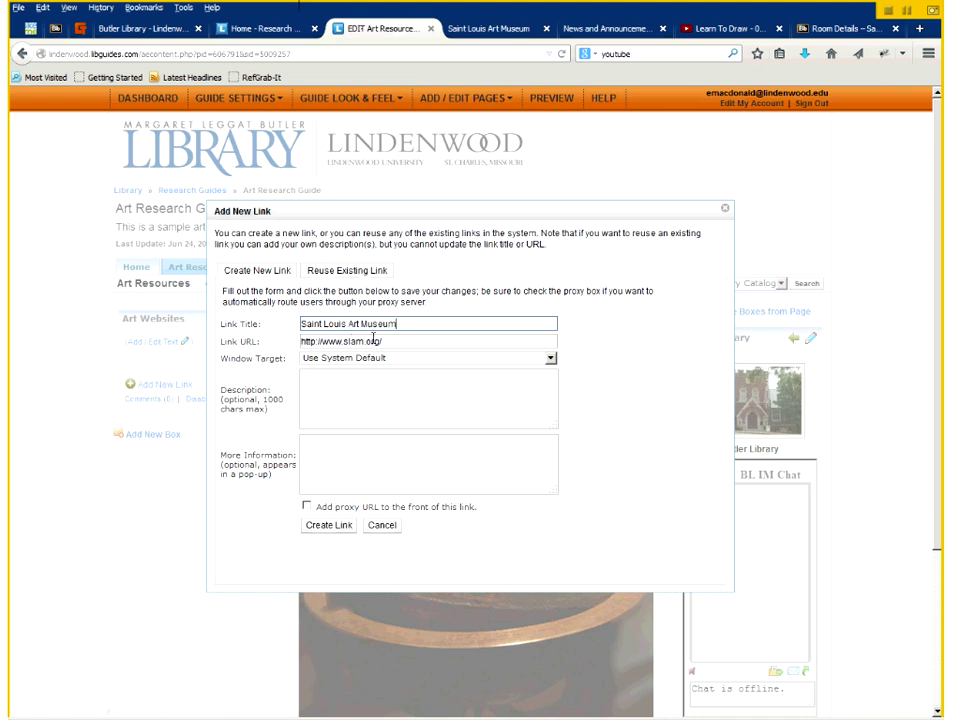
click(380, 358)
click(393, 394)
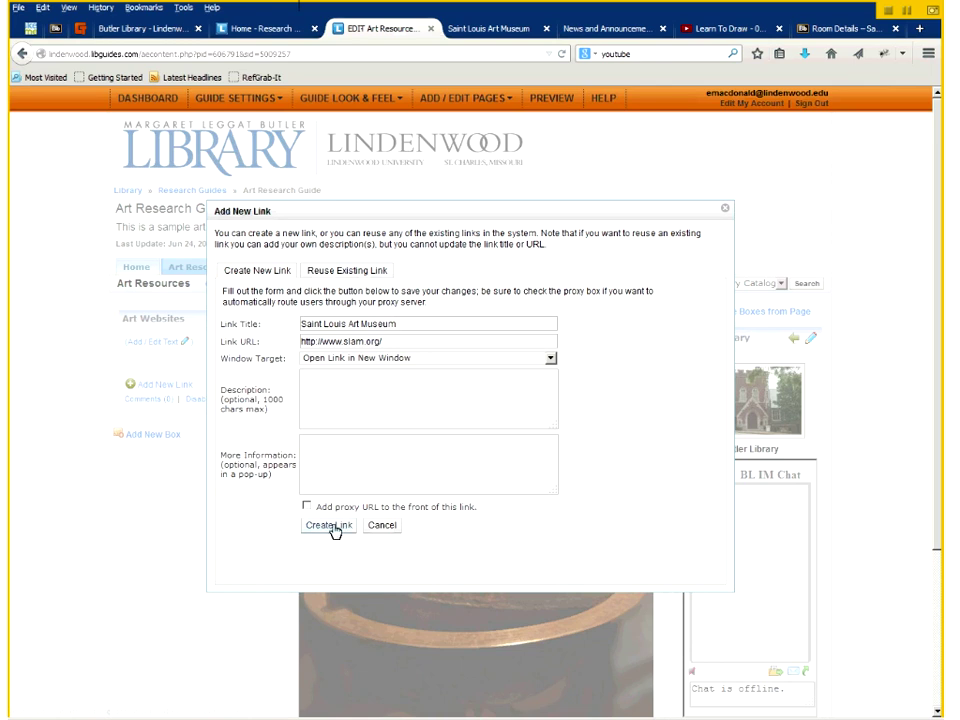
click(302, 378)
text(This is the Saint Louis Art Mus)
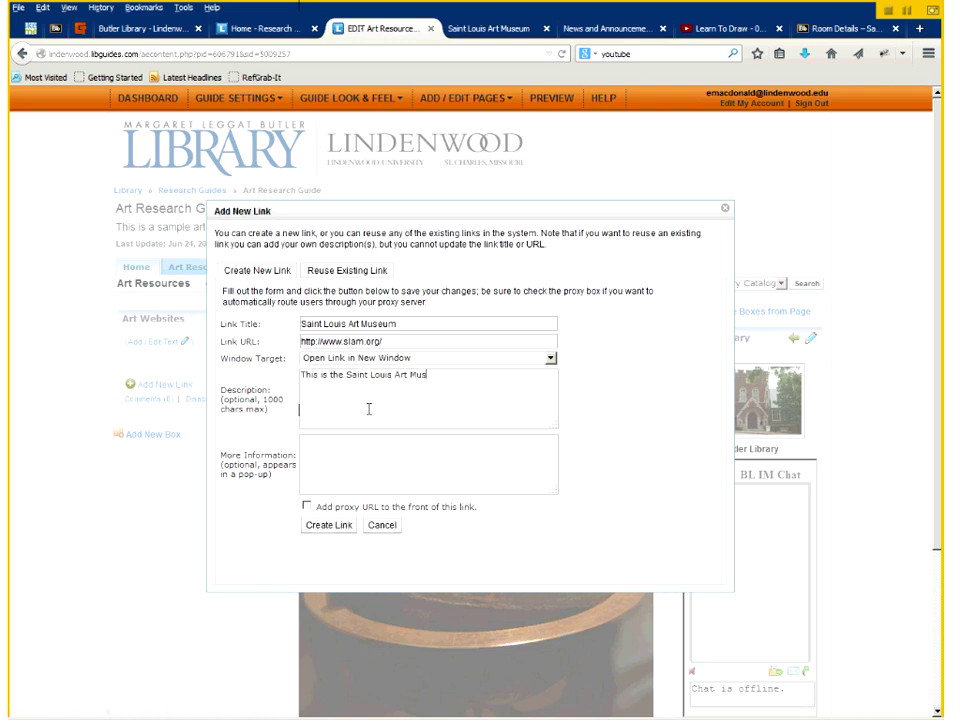
text(eum Website.)
click(316, 530)
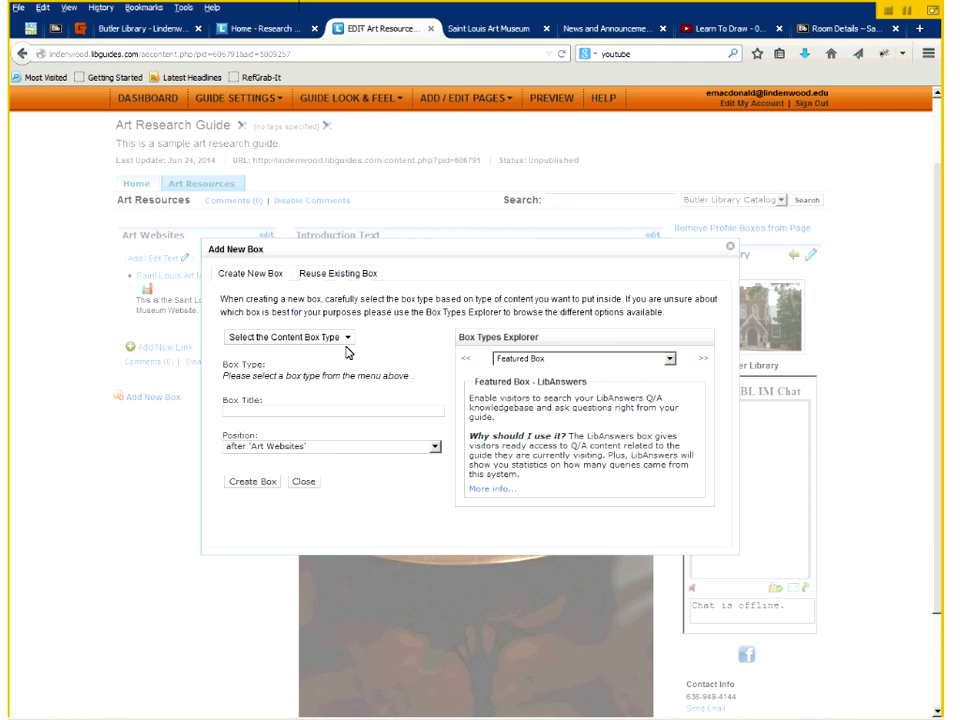
- Create an RSS Feeds & Podcasts box titled 'News from the Library'
click(345, 340)
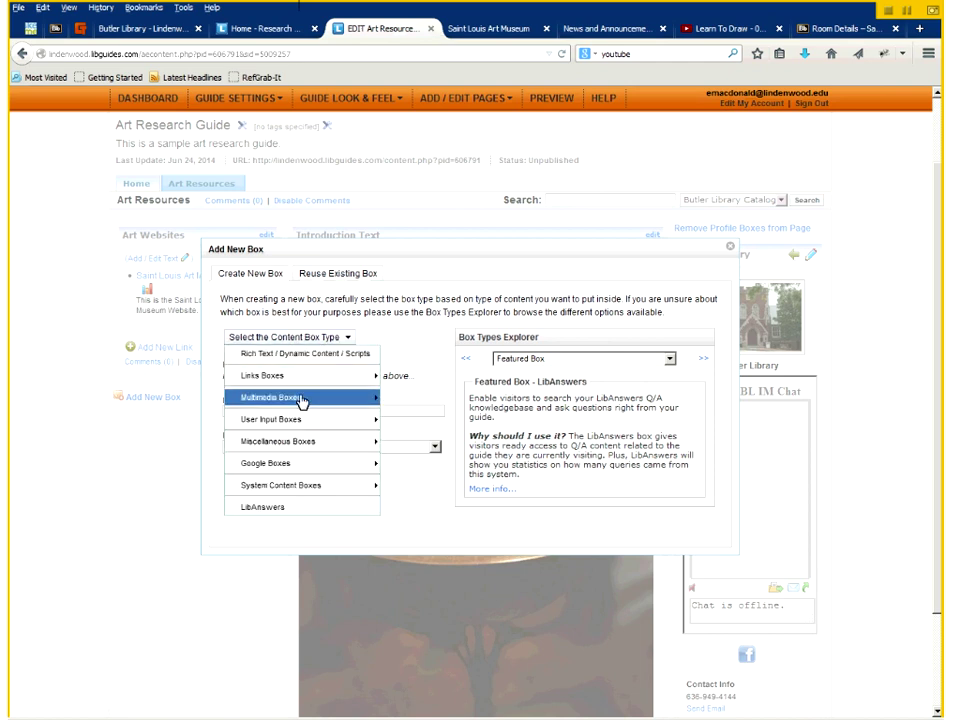
mouse_move(302, 400)
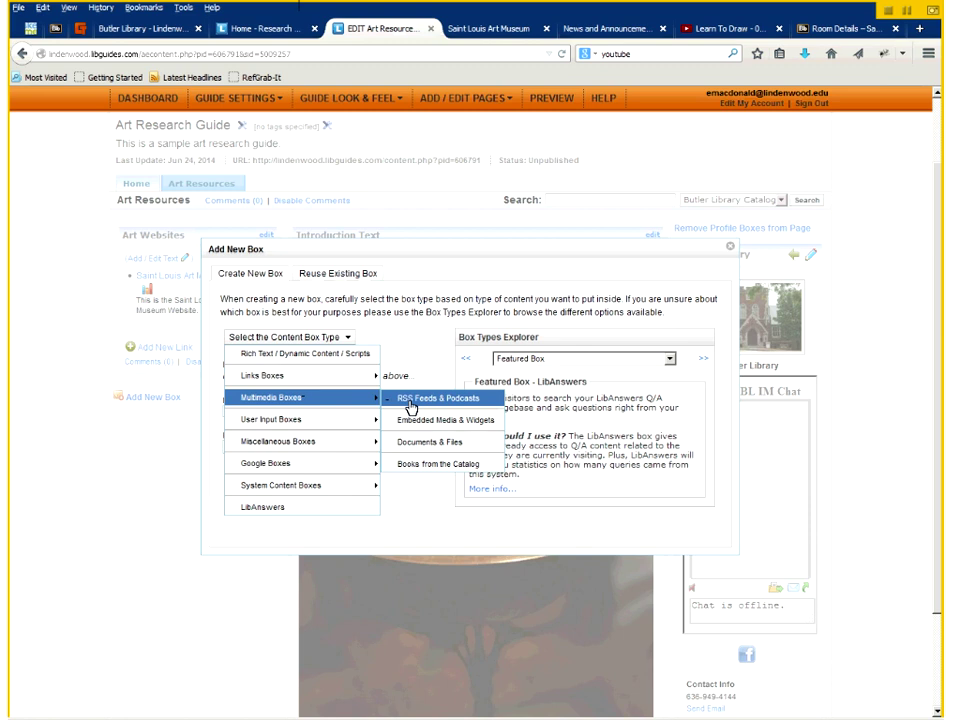
click(412, 401)
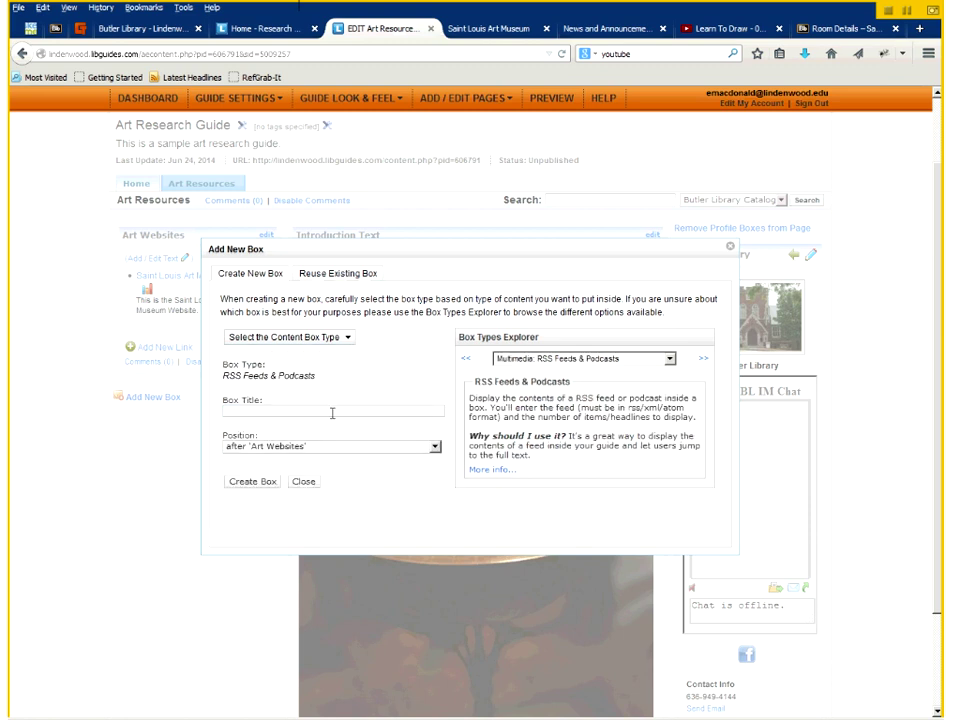
text(News from the Library)
click(258, 482)
- Copy the News and Announcements page address into the box's Feed URL and save the feed
click(590, 30)
click(197, 52)
key(ctrl+c)
mouse_move(197, 52)
mouse_down()
mouse_move(180, 58)
mouse_move(202, 76)
mouse_move(374, 37)
mouse_move(147, 458)
mouse_up()
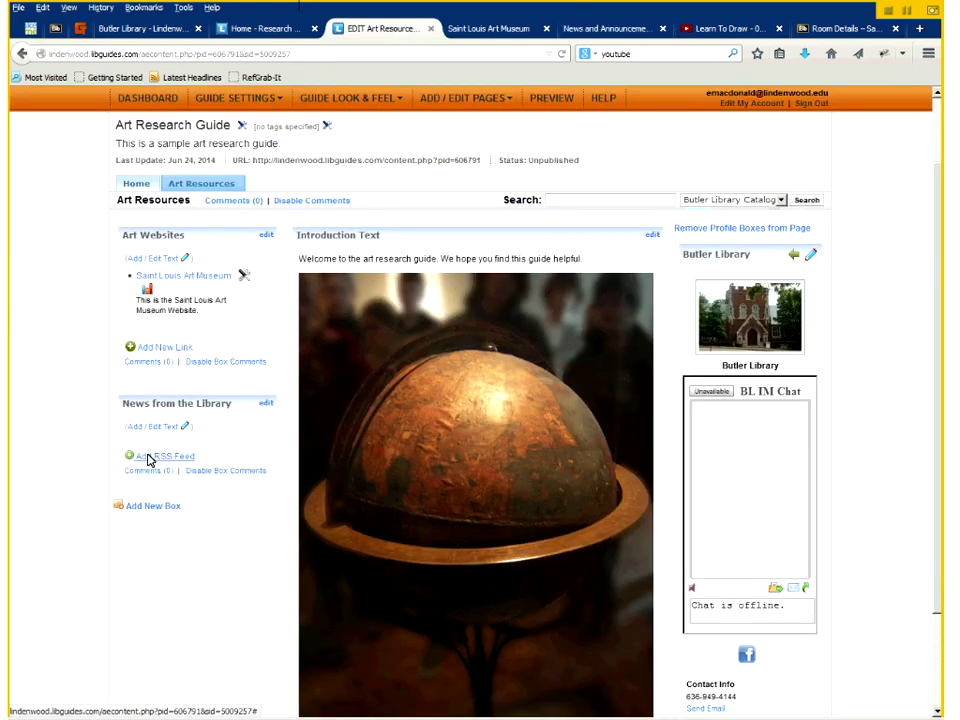
click(147, 458)
click(278, 385)
key(ctrl+v)
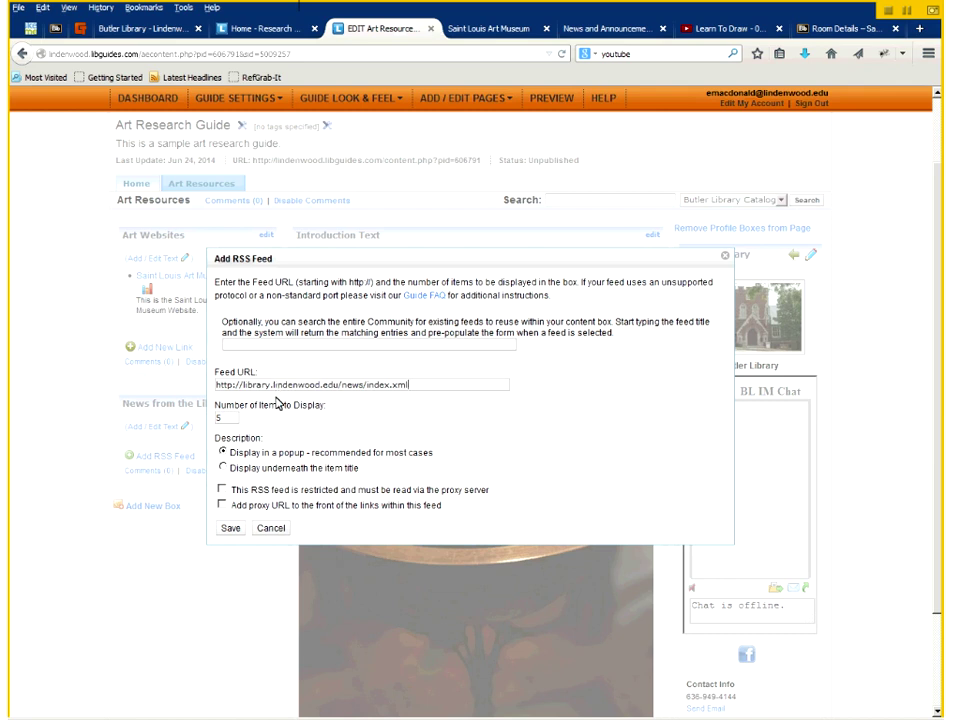
click(231, 529)
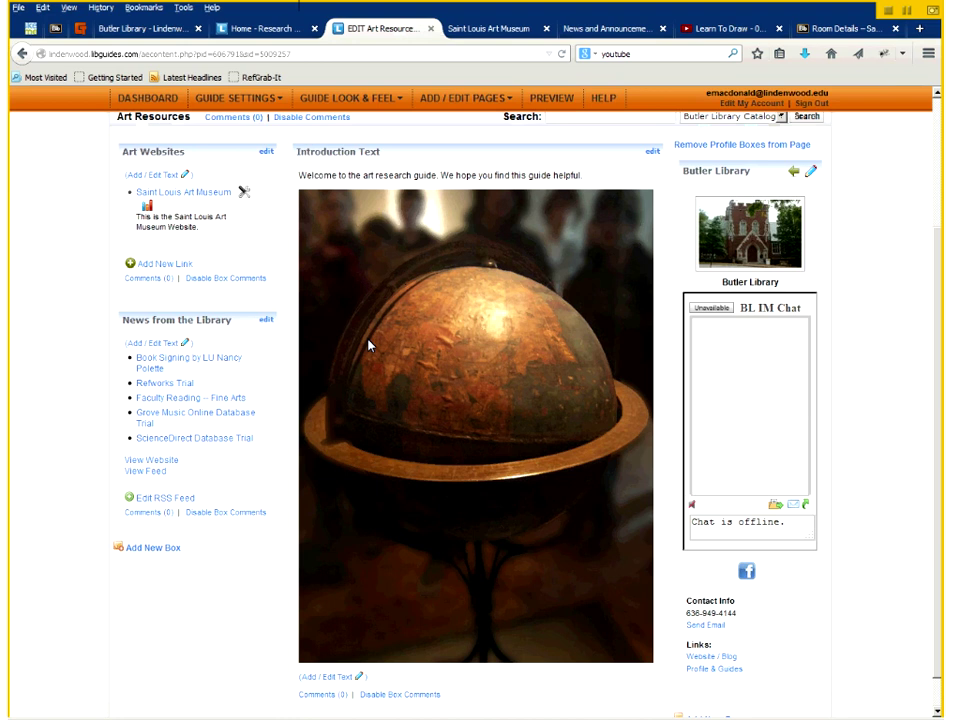
- Scroll back up the guide page toward the middle column's new-box area
scroll(368, 345, up, 3)
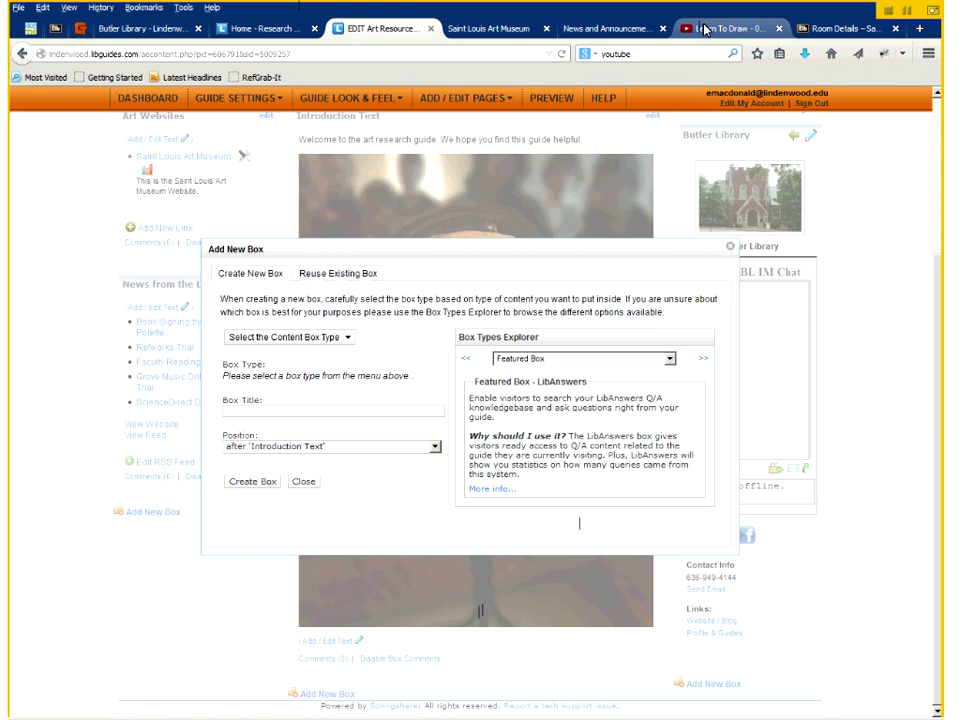
- Bring up the iframe embed code for the 'Learn To Draw - 01 Sketching Basics + Materials' video
click(705, 30)
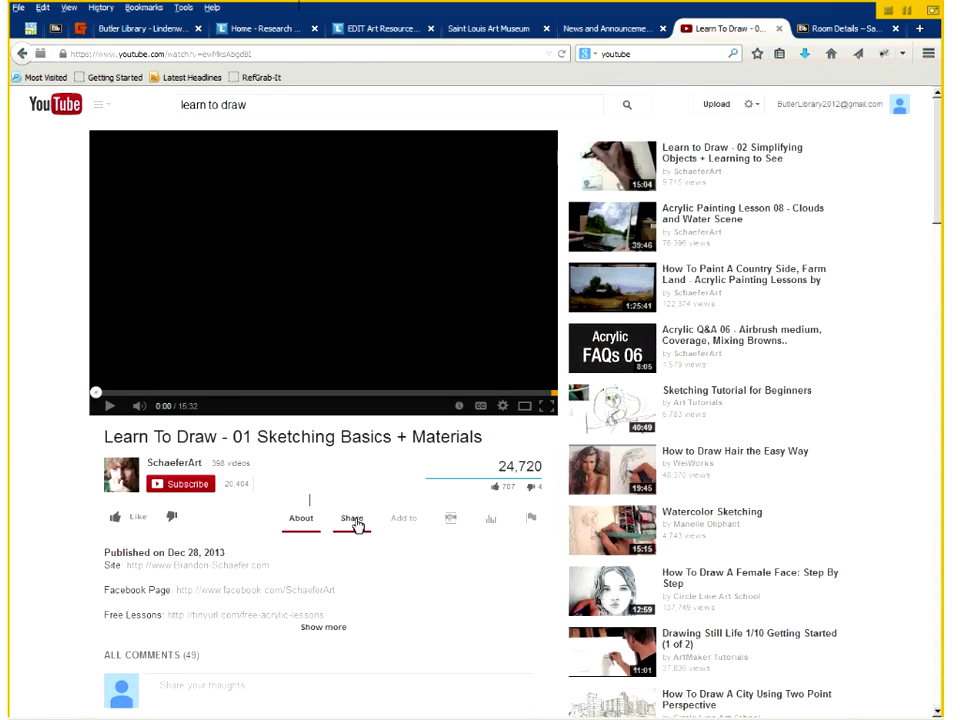
click(355, 520)
click(226, 556)
key(ctrl+c)
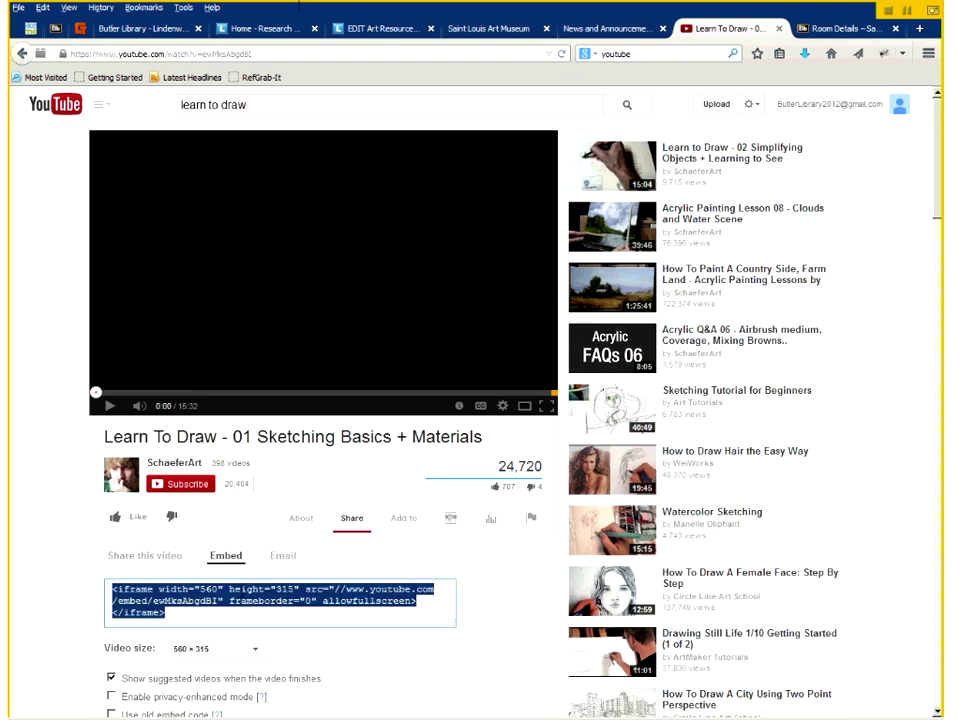
- Create an Embedded Media & Widgets box named 'Art Video Tutorial' after Introduction Text
click(385, 28)
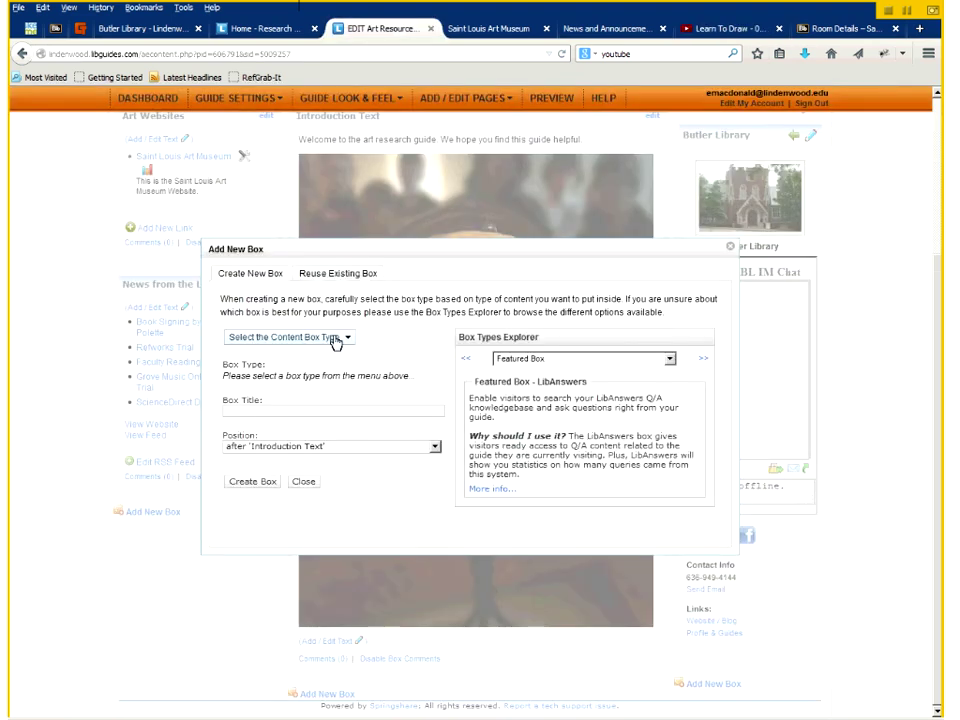
click(335, 340)
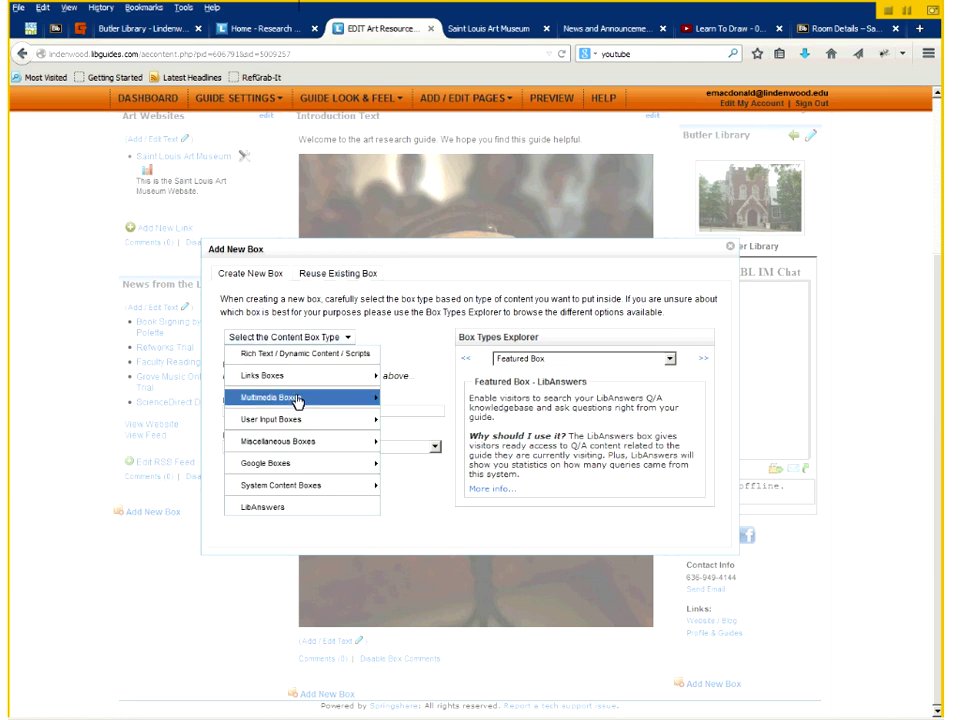
mouse_move(300, 401)
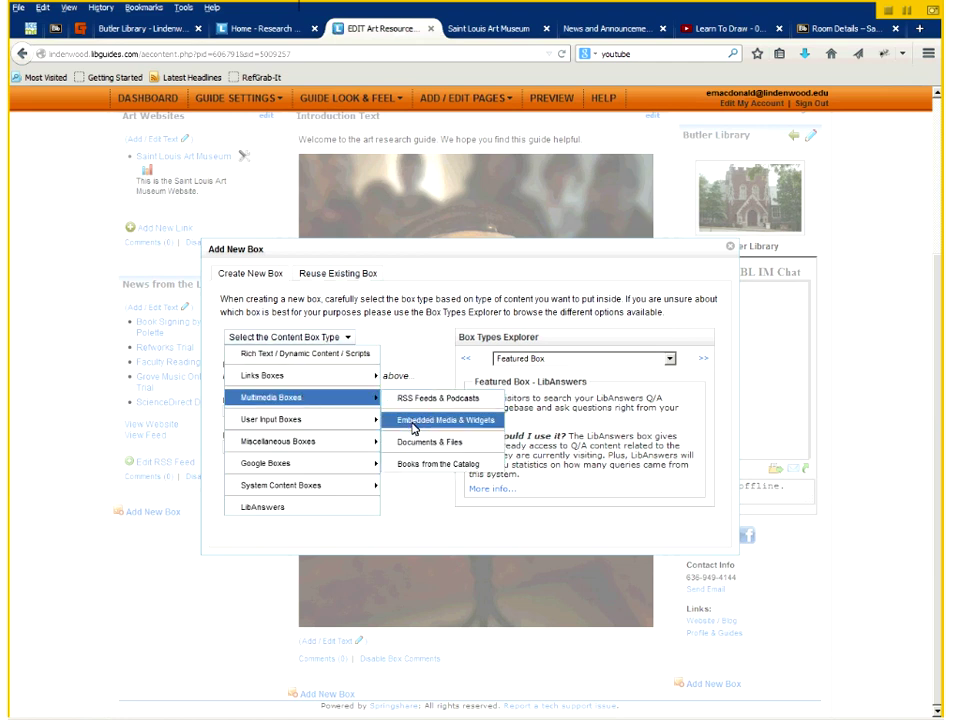
click(414, 425)
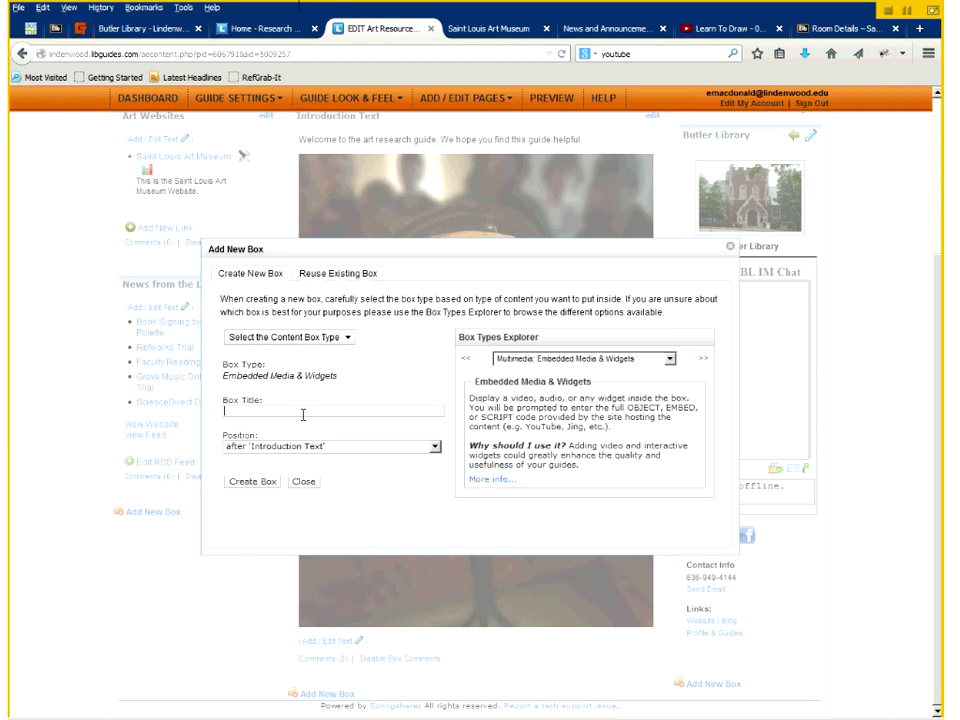
text(Art Video )
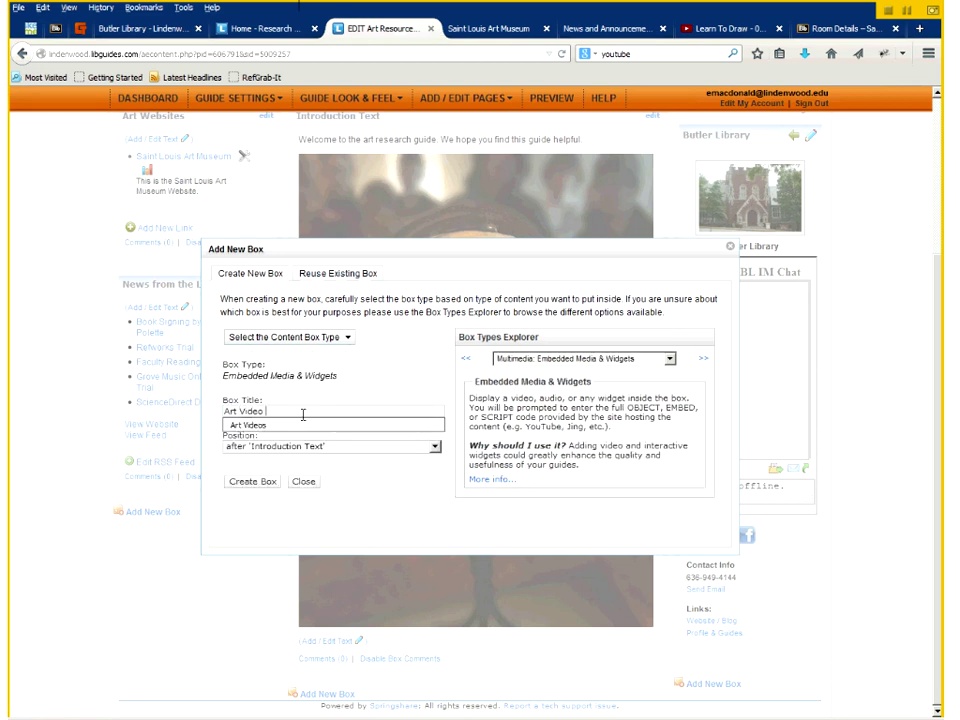
text(Tutorial)
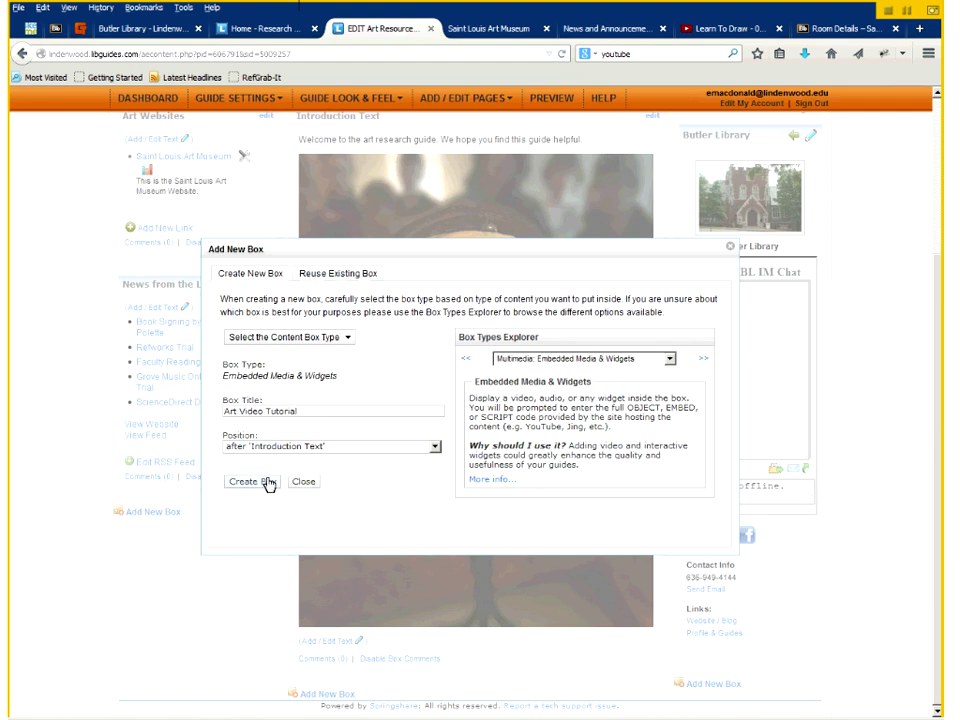
click(268, 484)
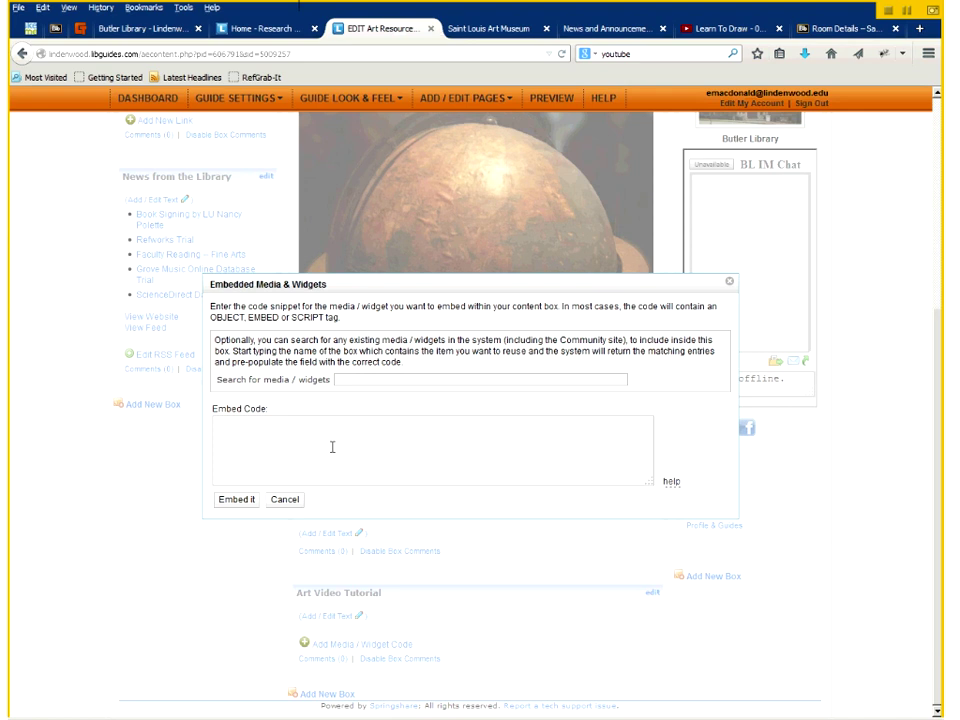
- Paste the copied YouTube iframe code and embed the Learn To Draw video
key(ctrl+v)
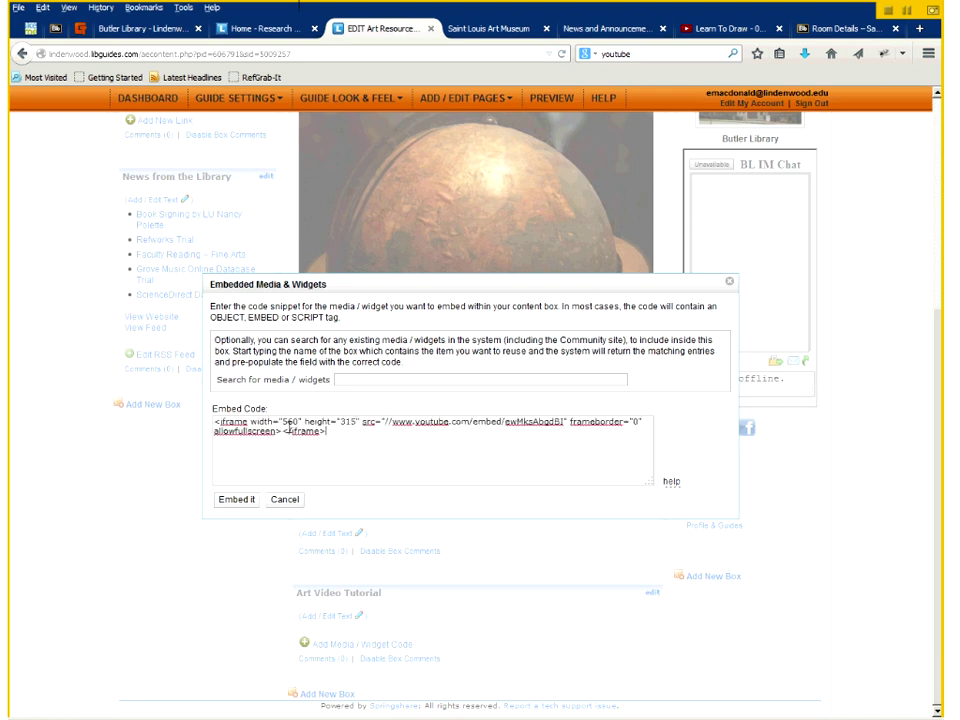
click(238, 502)
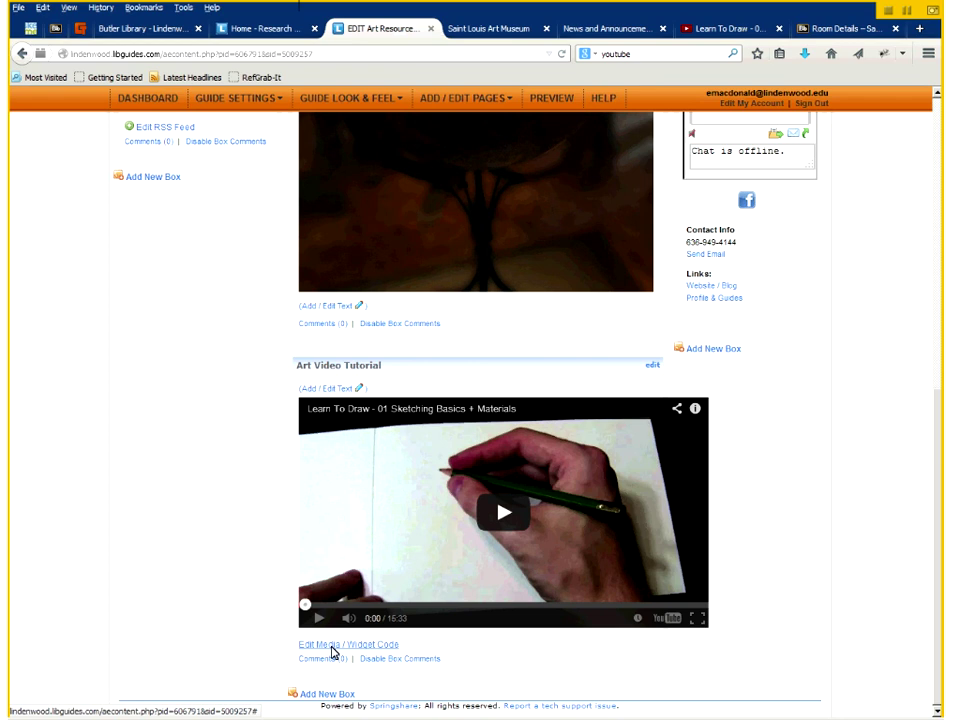
- Change the video's embed width from 560 to 360 and save the code
click(333, 646)
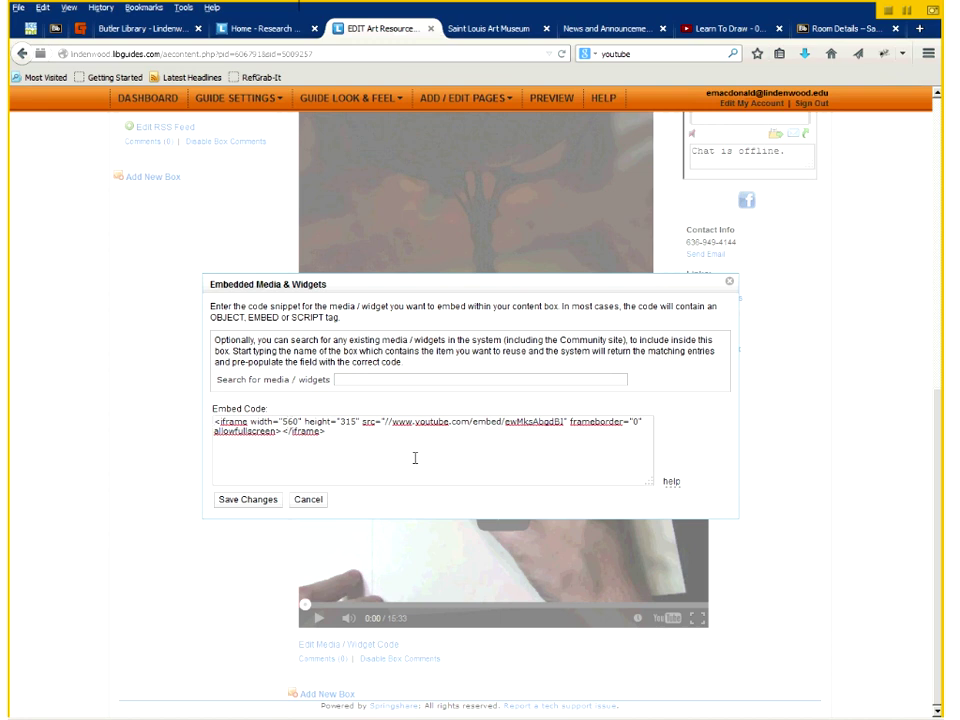
key(Delete)
text(3)
click(250, 500)
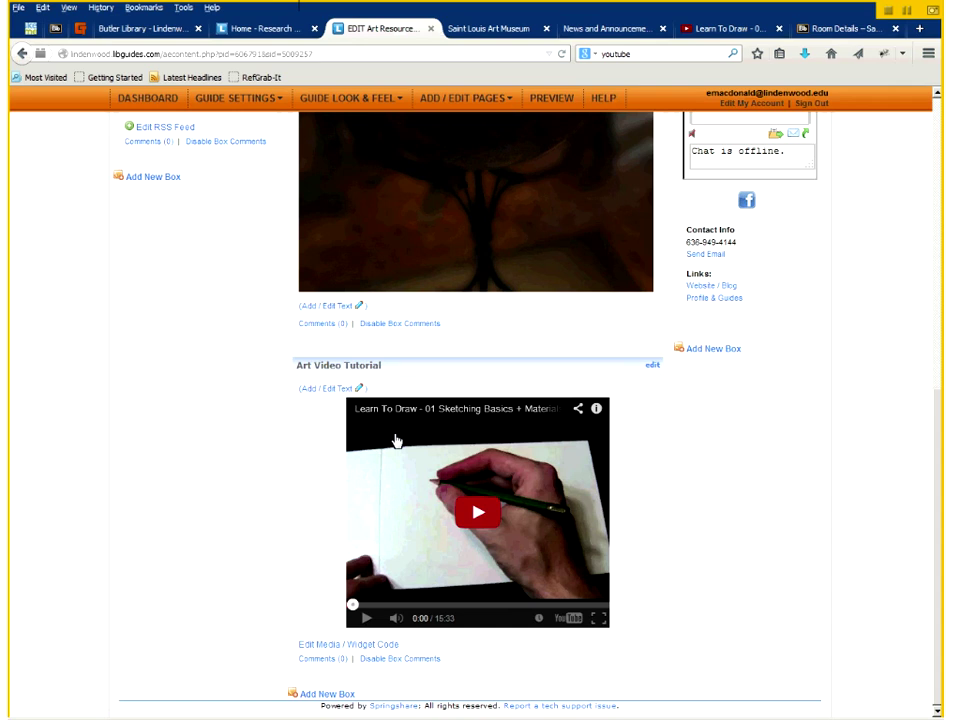
- In Reorder Boxes, drag News from the Library into the right column and update the order
scroll(458, 103, up, 10)
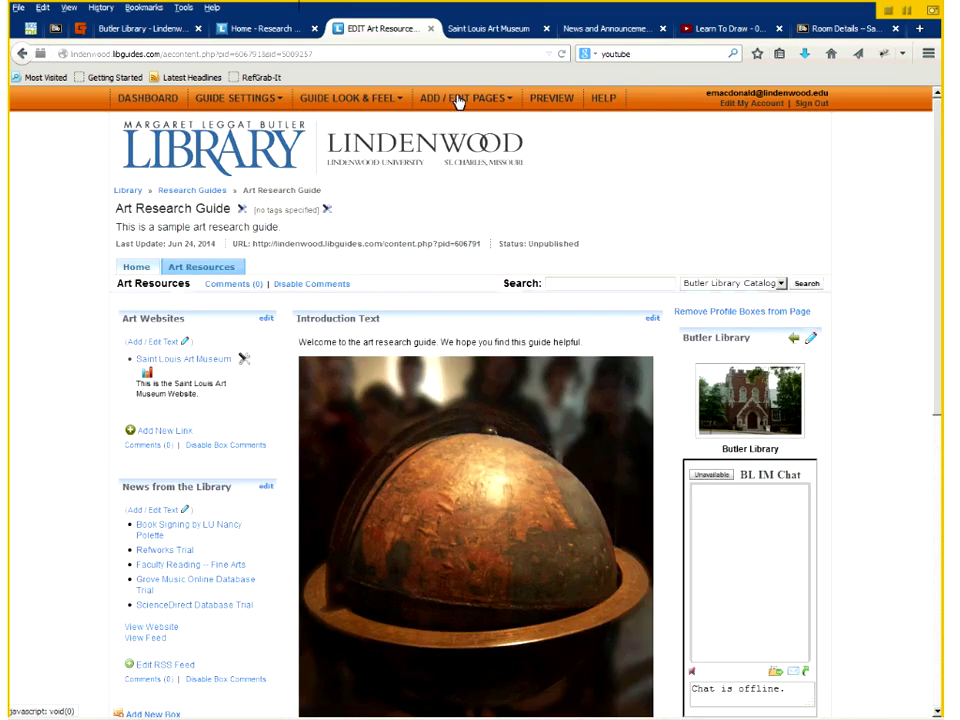
mouse_move(458, 100)
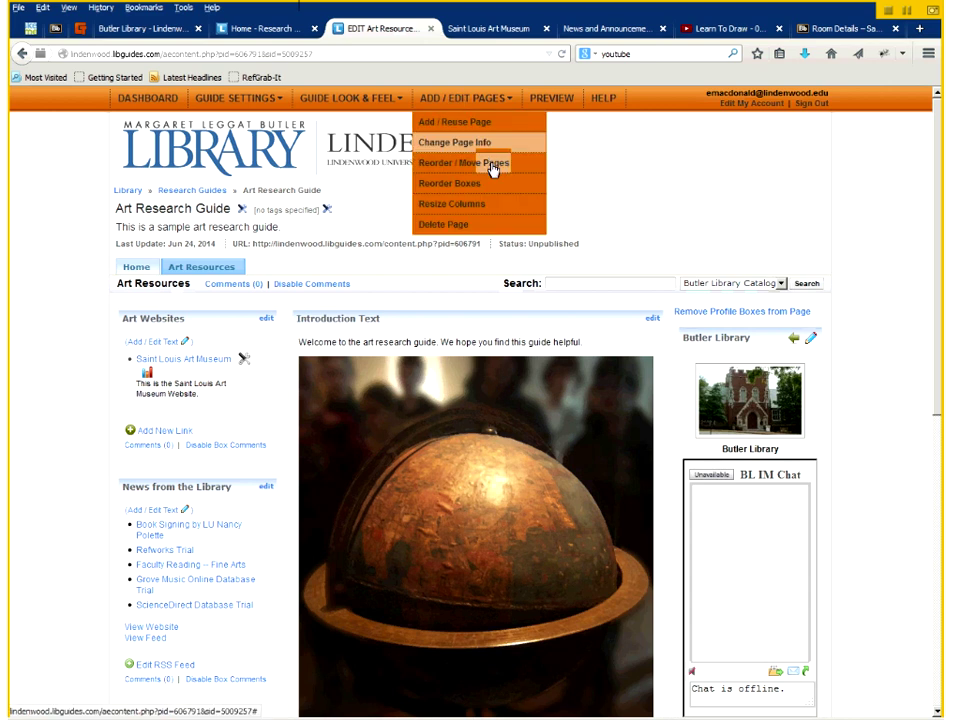
click(483, 190)
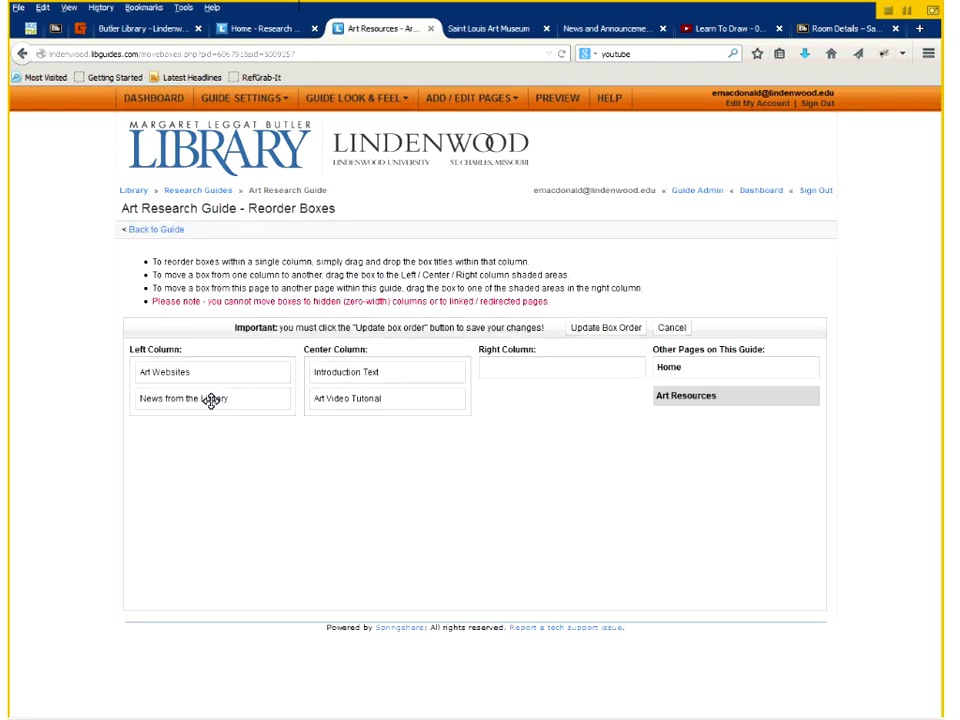
drag(210, 399, 518, 372)
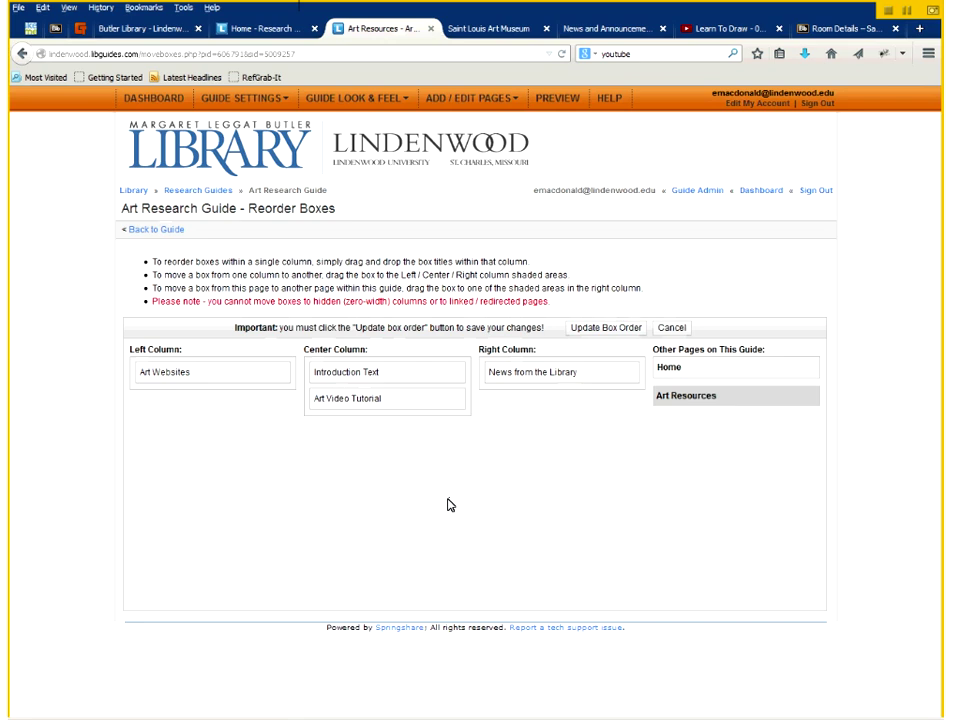
click(609, 331)
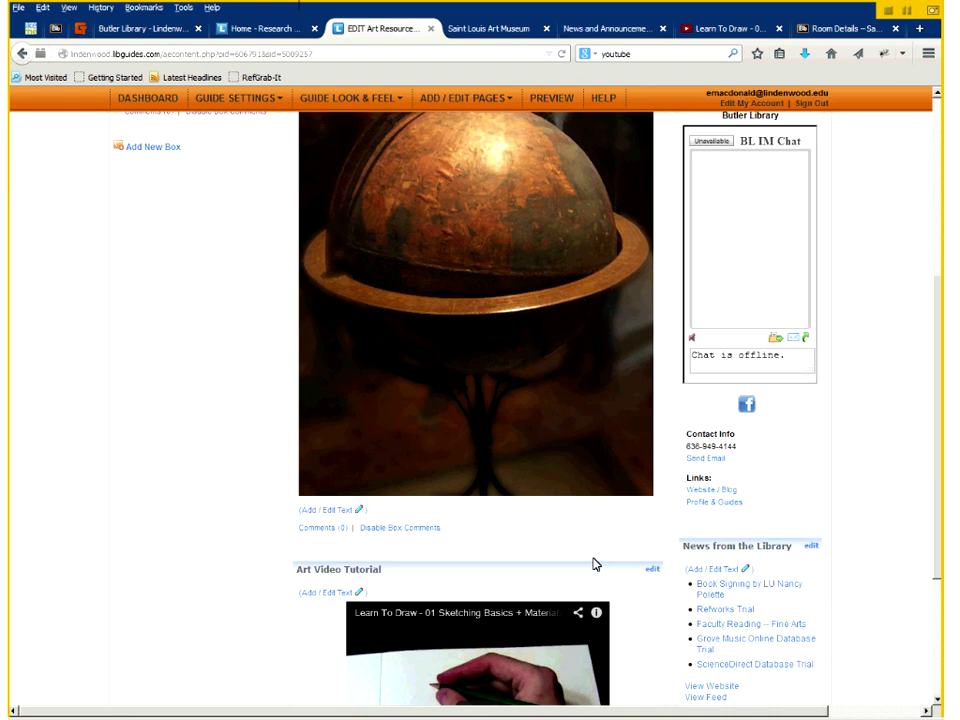
- In Resize Columns, drag the right column slider to 248 px and apply the widths
scroll(593, 565, up, 5)
mouse_move(466, 98)
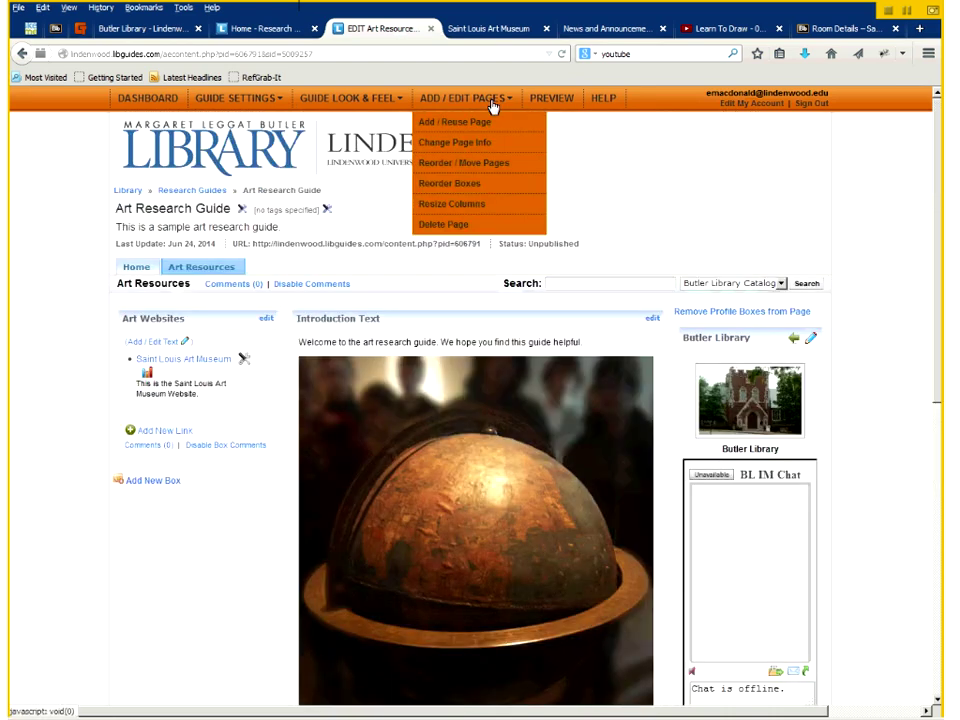
click(460, 206)
drag(541, 445, 510, 452)
click(298, 491)
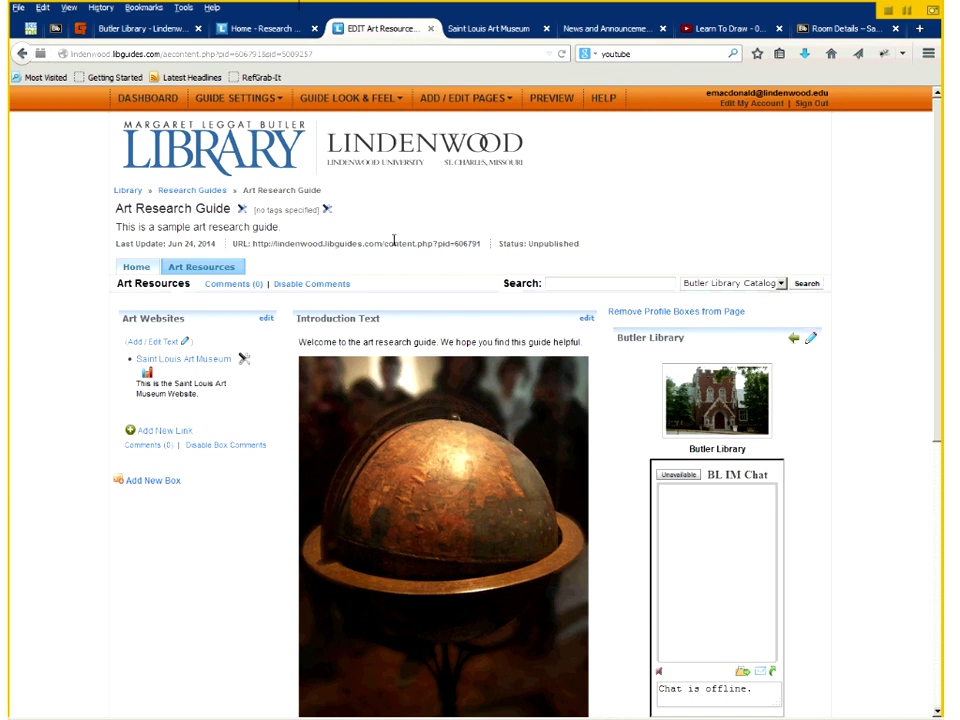
- Give the guide rounded tabs, a light-blue header background and dark-blue tabs
click(353, 107)
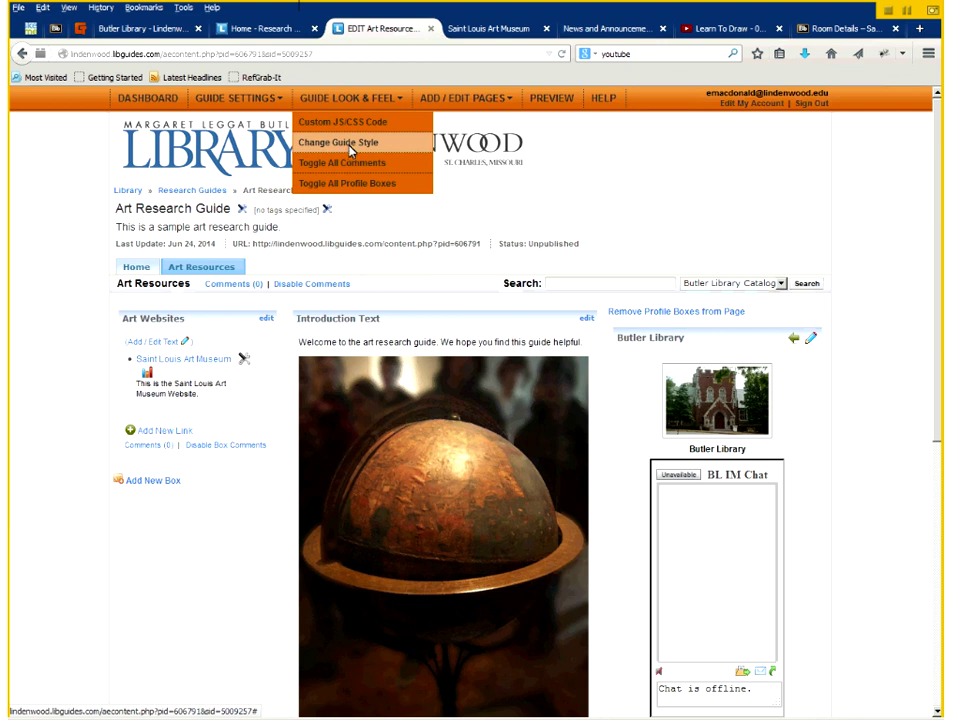
click(345, 143)
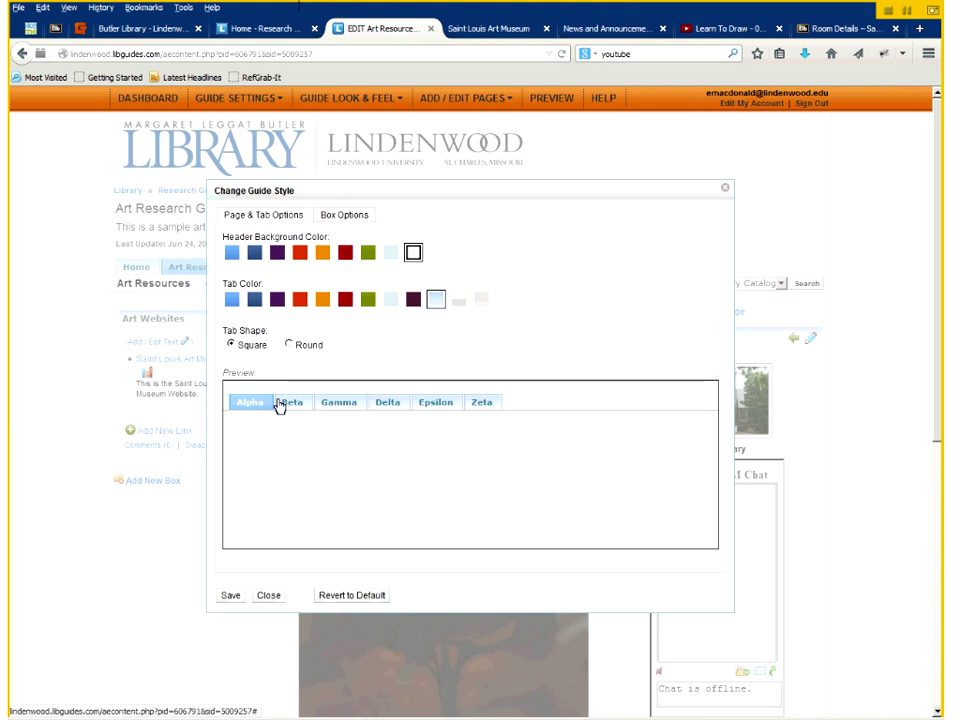
click(289, 345)
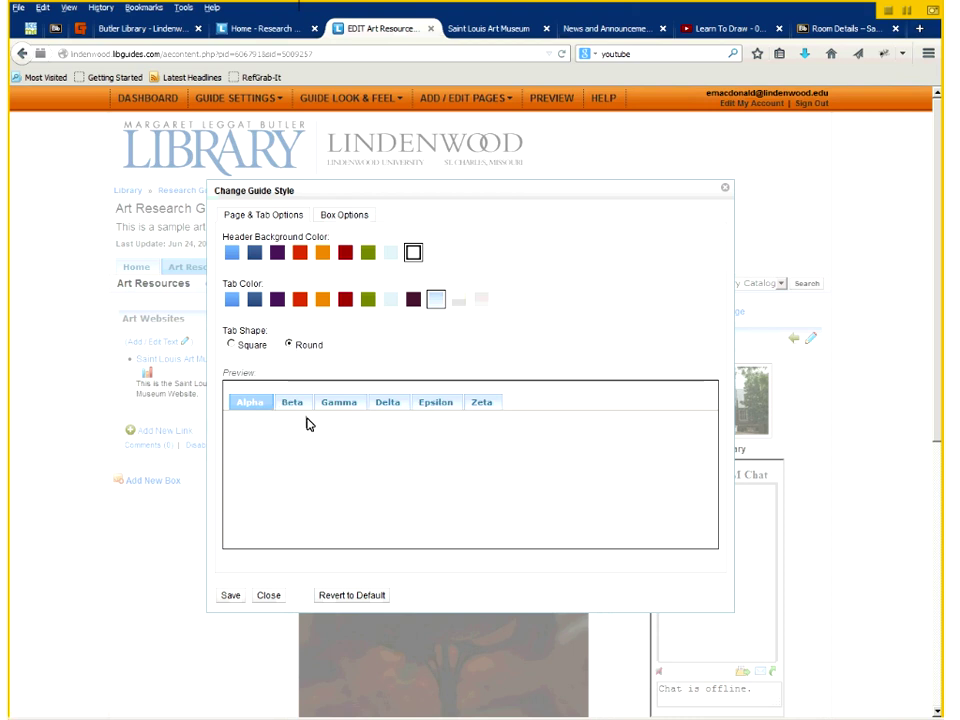
click(233, 253)
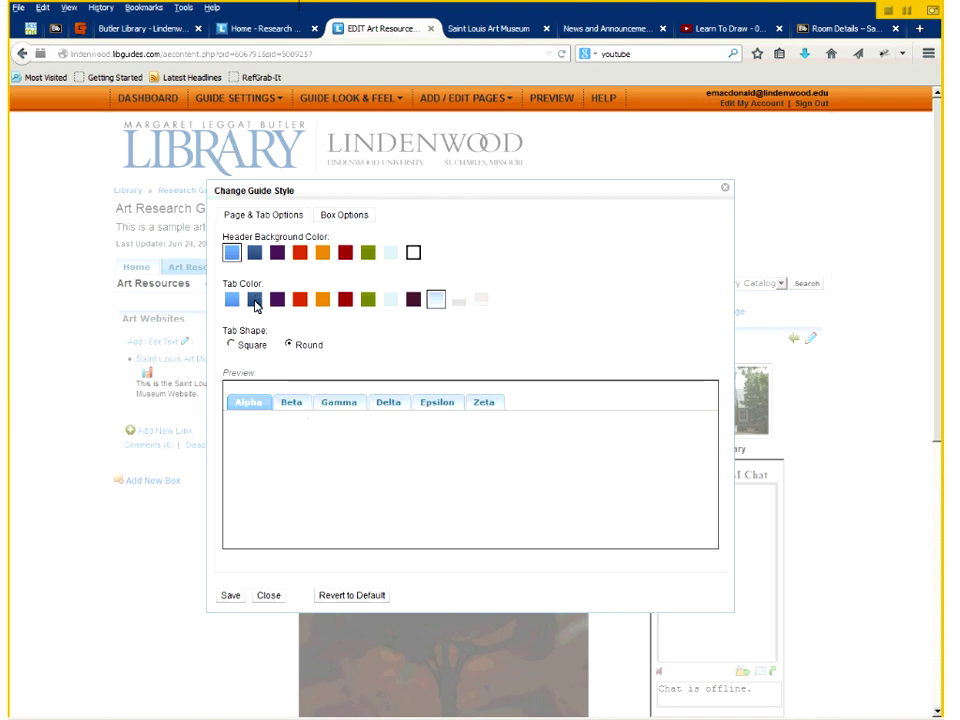
click(255, 300)
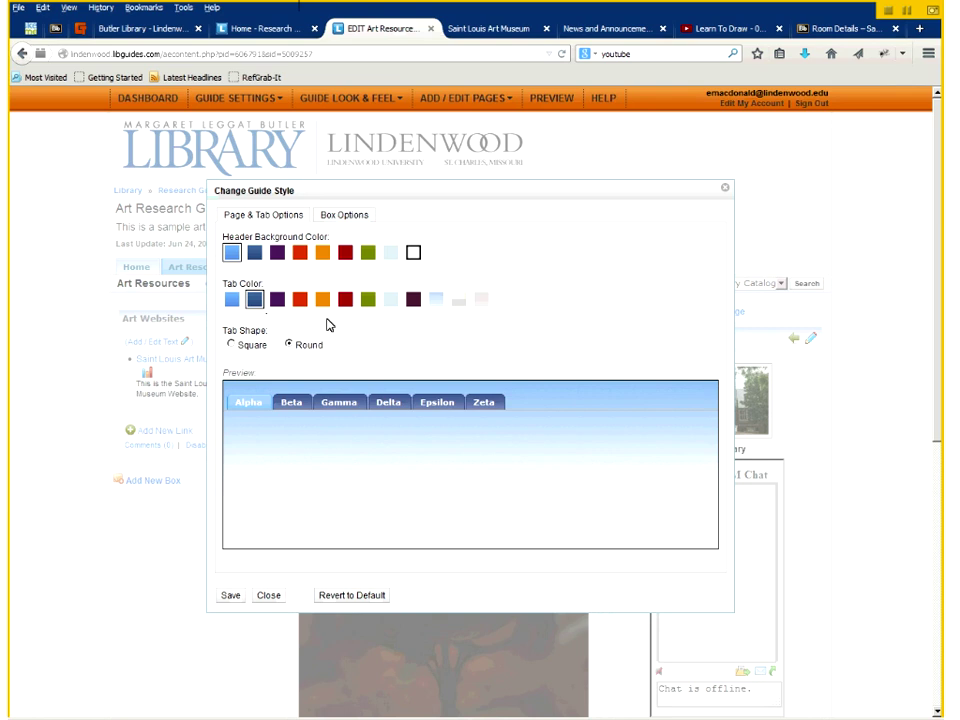
- Make the box headers dark blue and save the new guide style
click(344, 217)
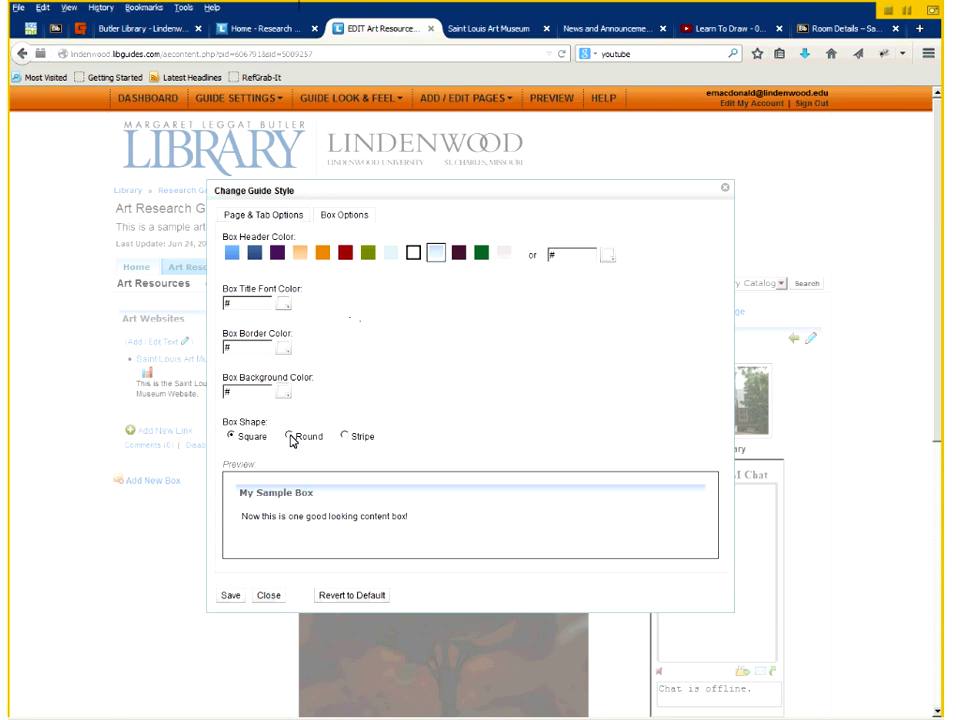
click(254, 256)
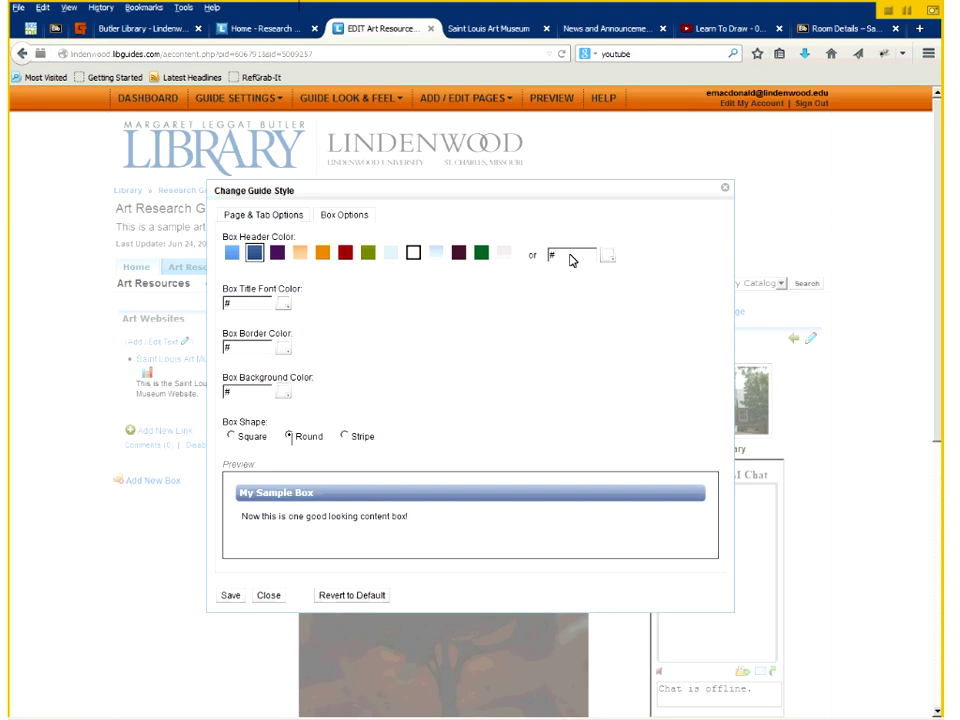
click(228, 599)
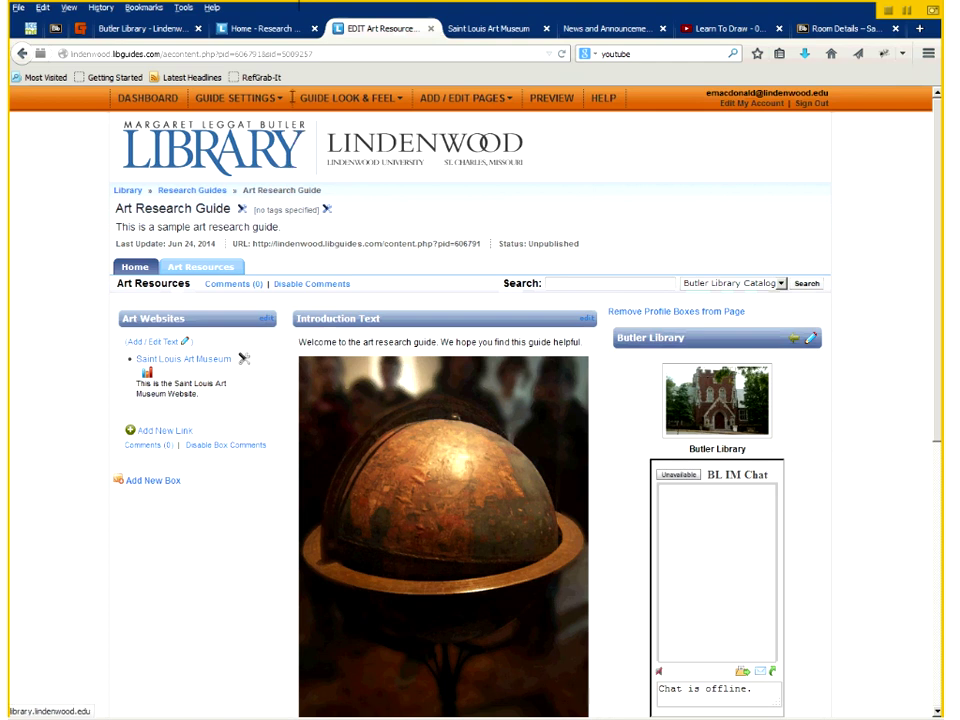
- Add Art as the guide's subject association in Change Guide Information
mouse_move(251, 107)
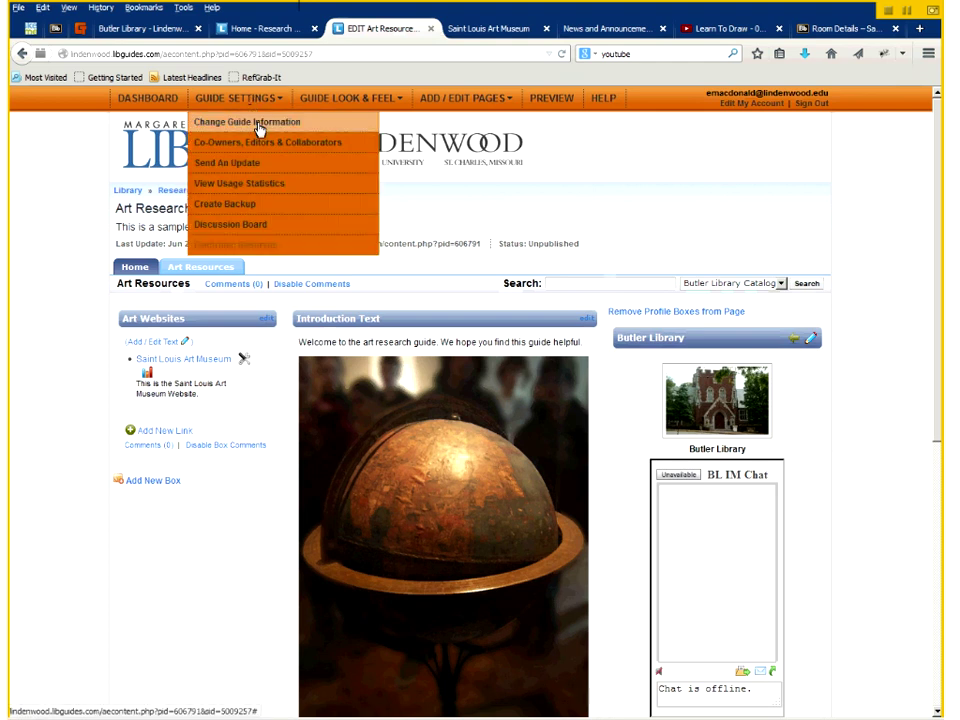
click(259, 130)
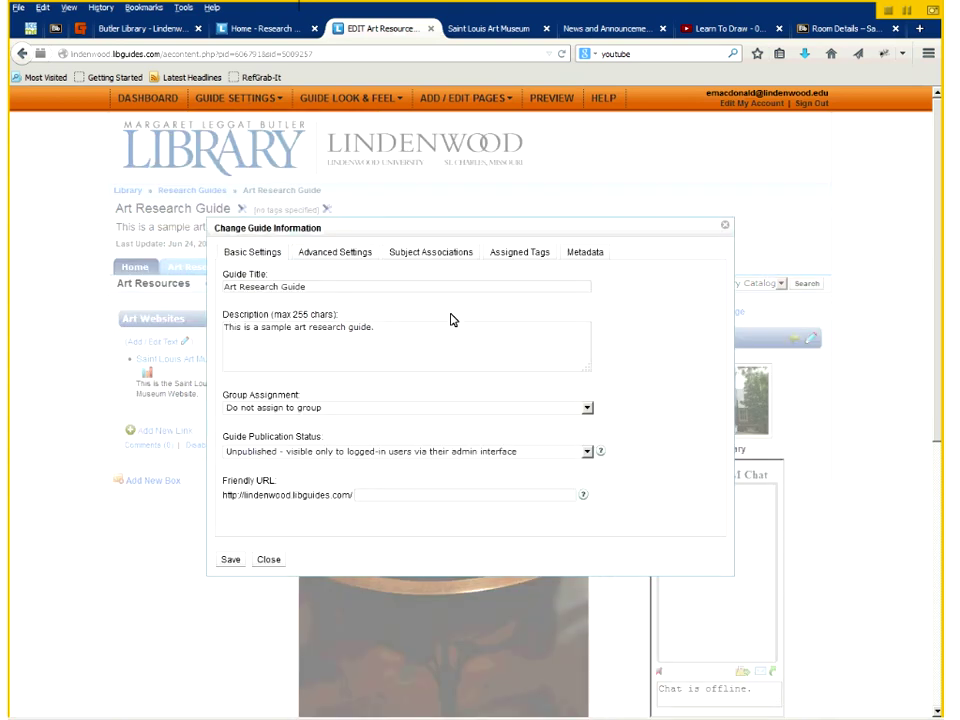
click(431, 255)
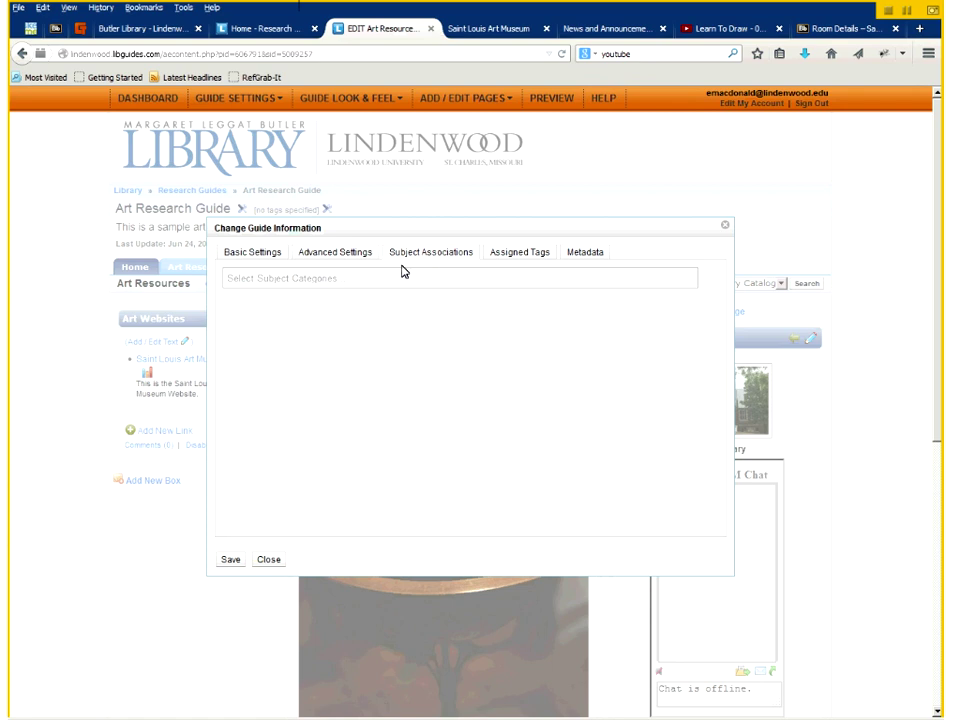
click(293, 280)
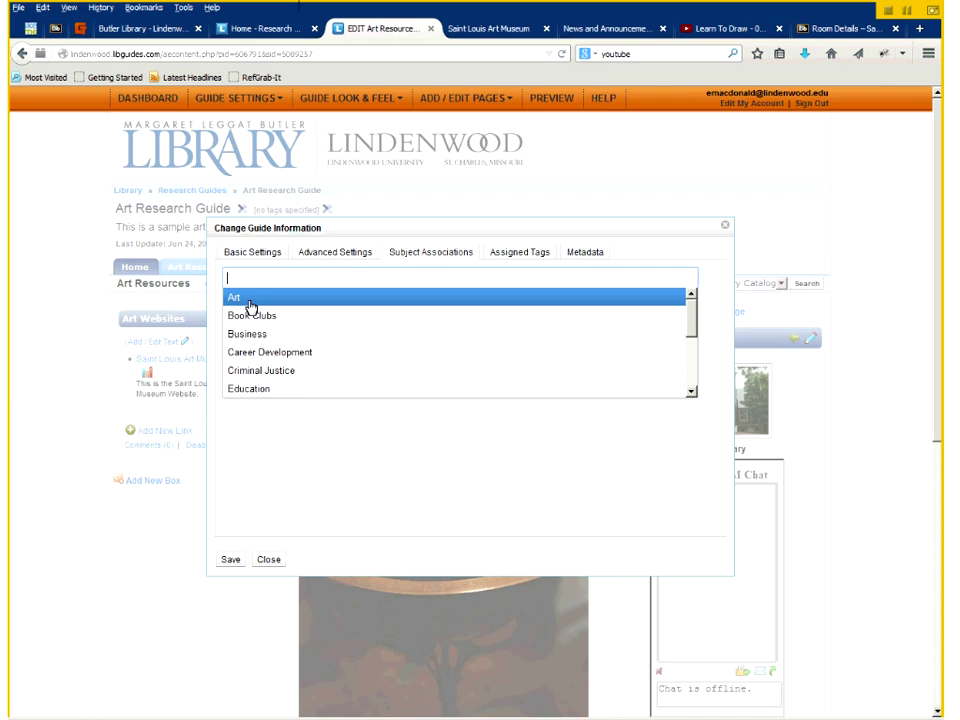
click(250, 306)
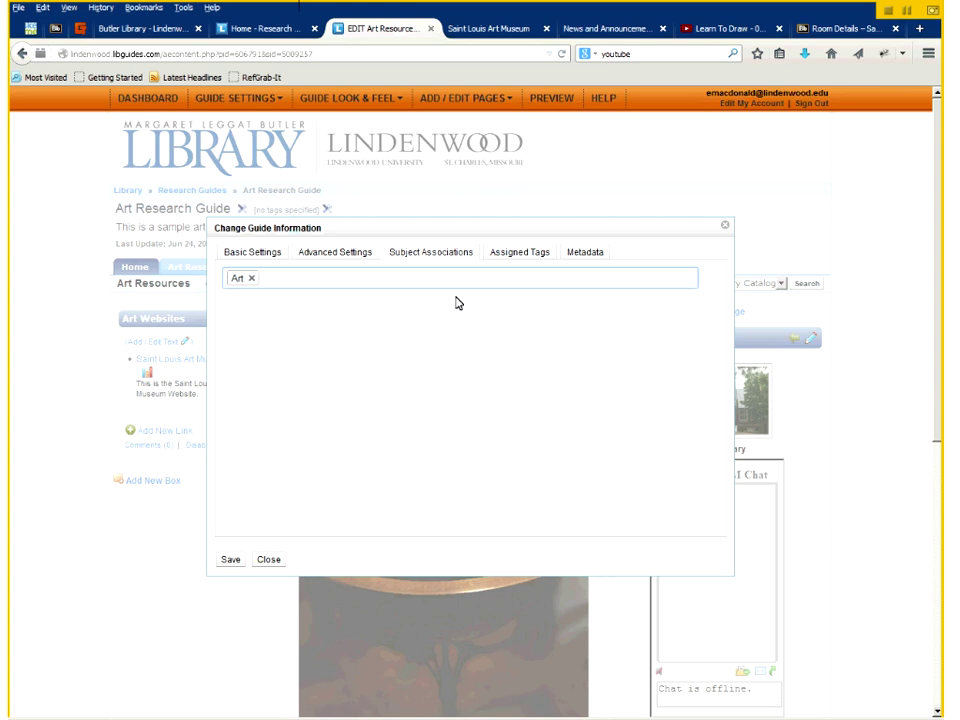
click(520, 258)
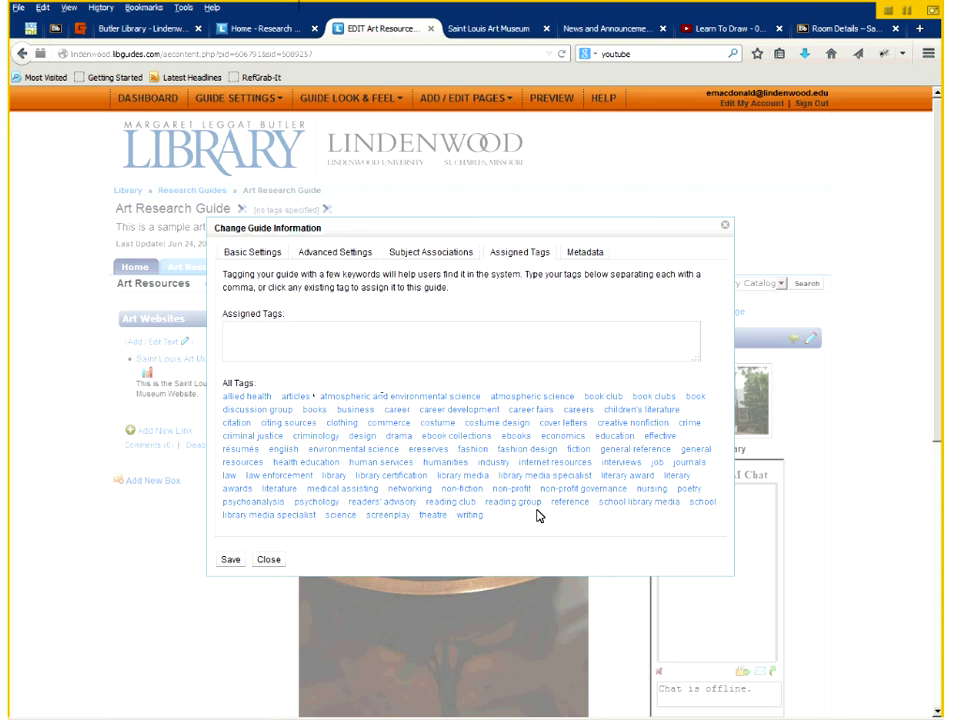
- Assign the tags 'art, saint louis art research' to the guide and save
click(332, 326)
text(a)
text(, saint Louis art research)
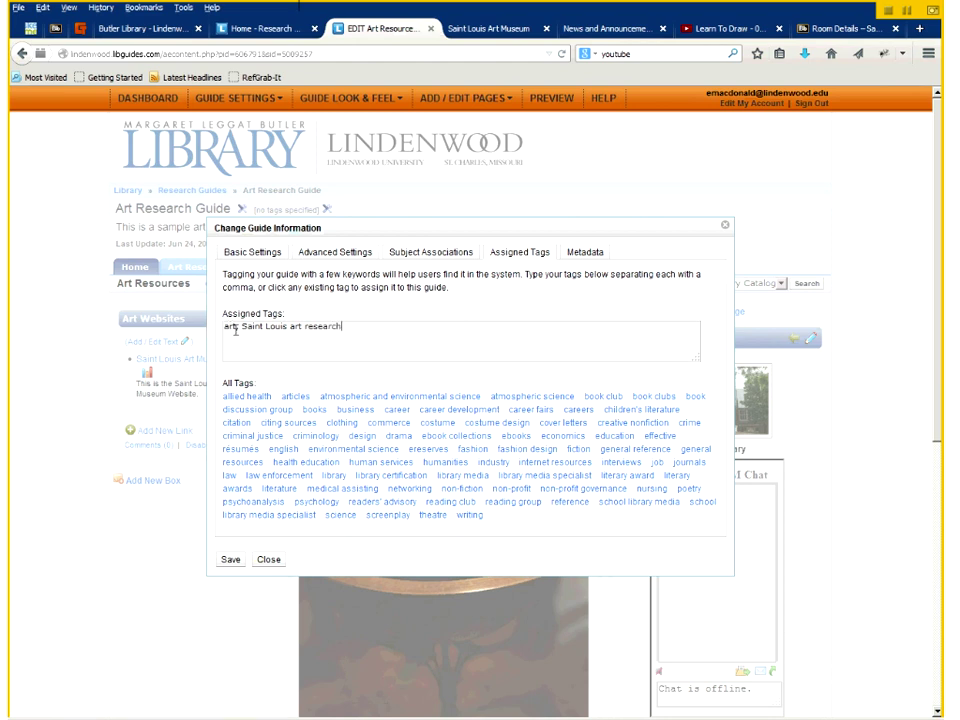
click(229, 562)
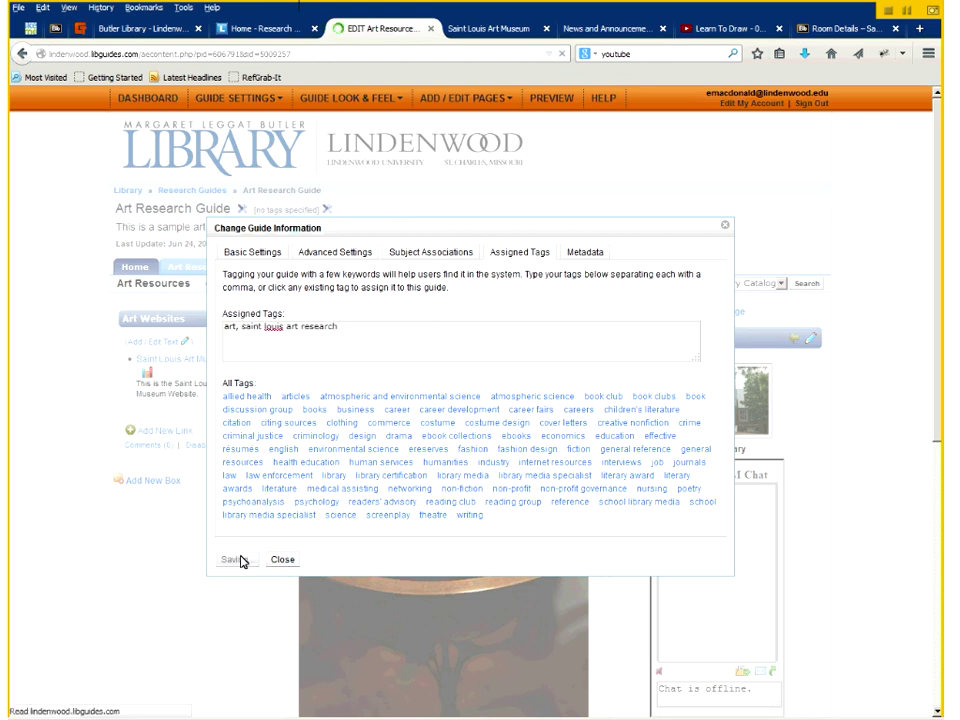